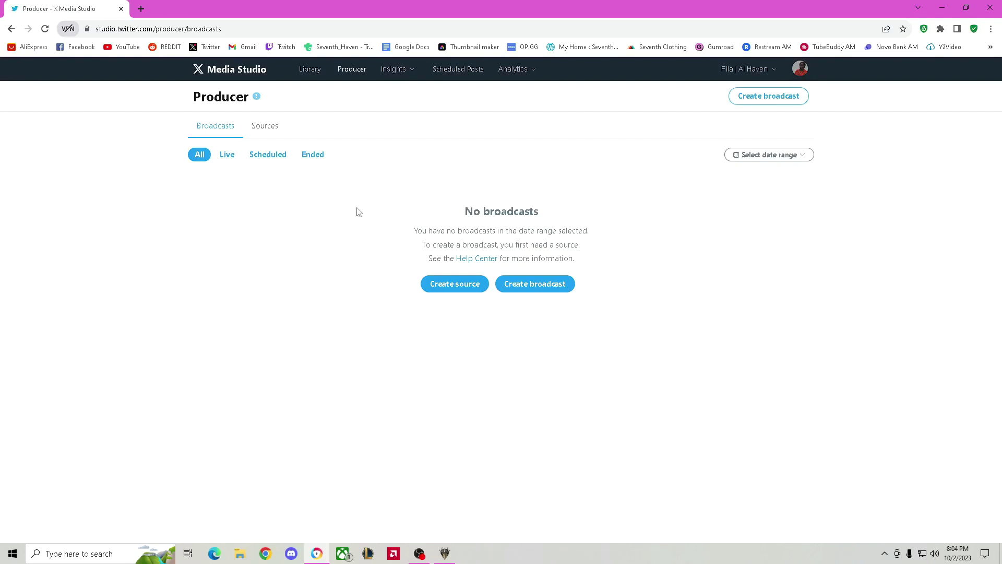
Add a new RTMP source named 'X test' in the US East (N. Virginia) region
click(270, 129)
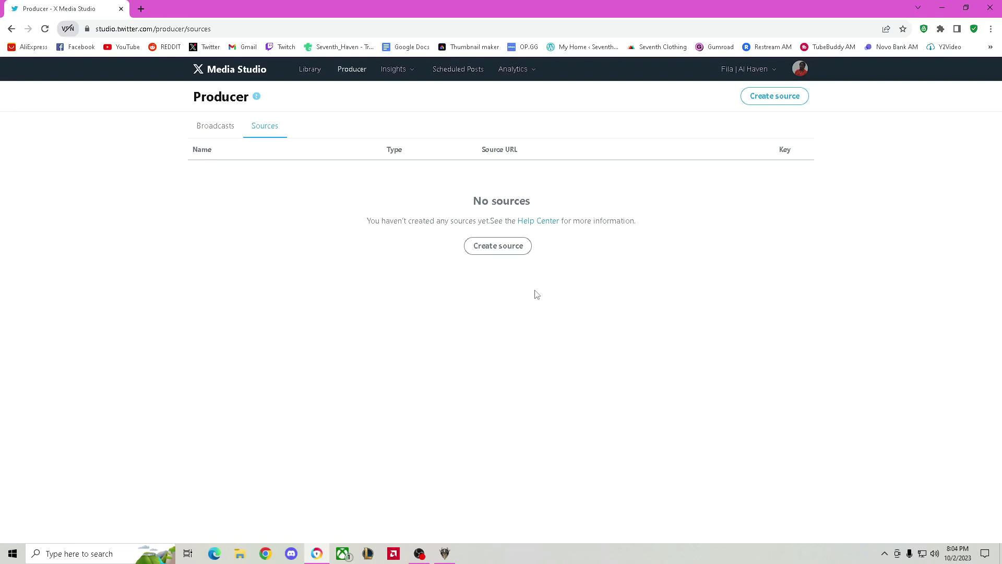
click(501, 251)
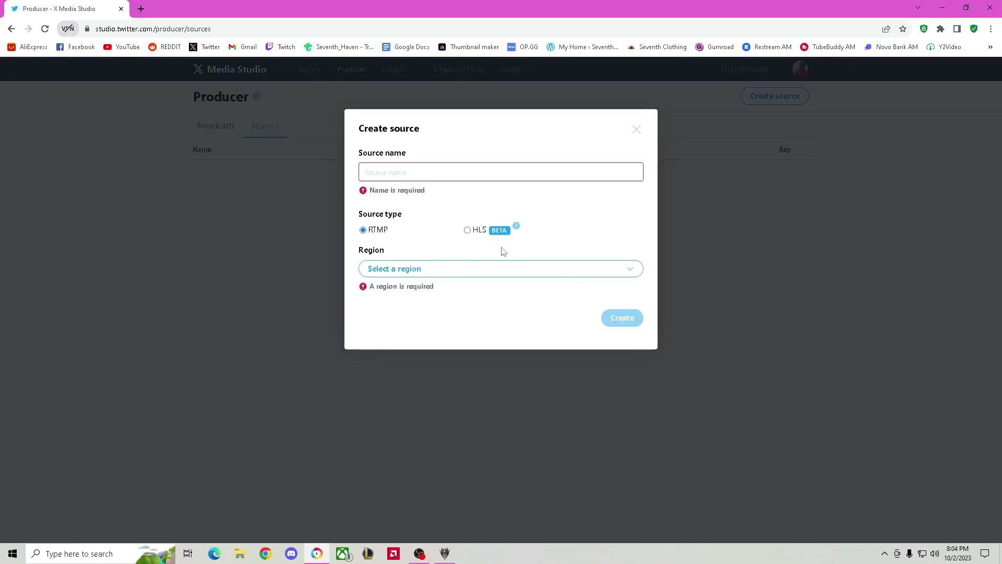
click(435, 171)
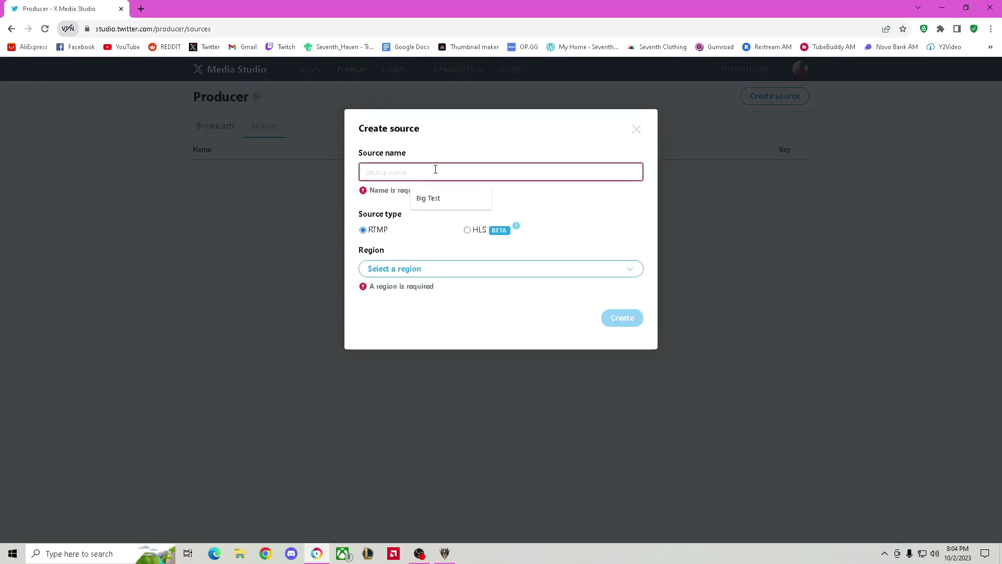
text(X test)
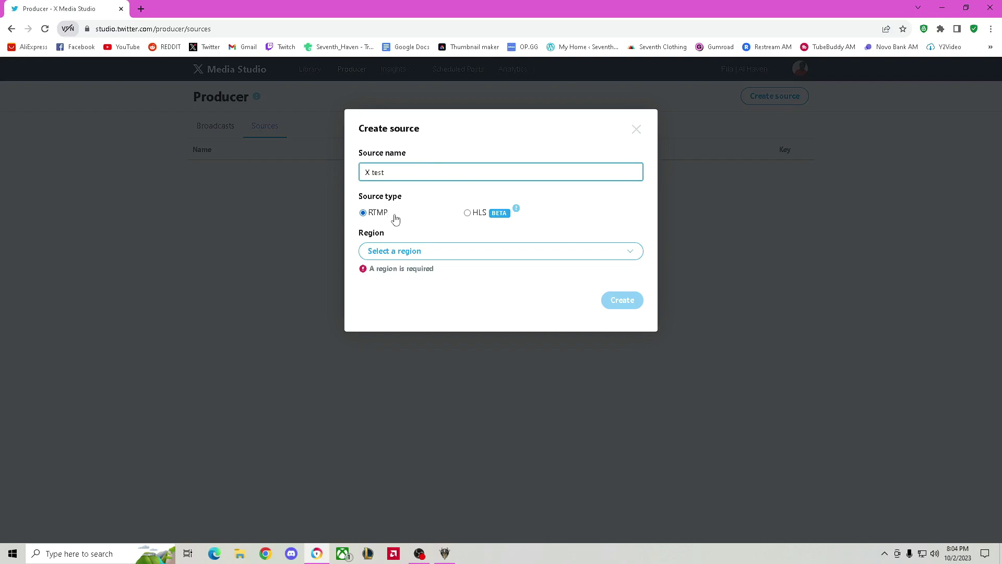
click(427, 253)
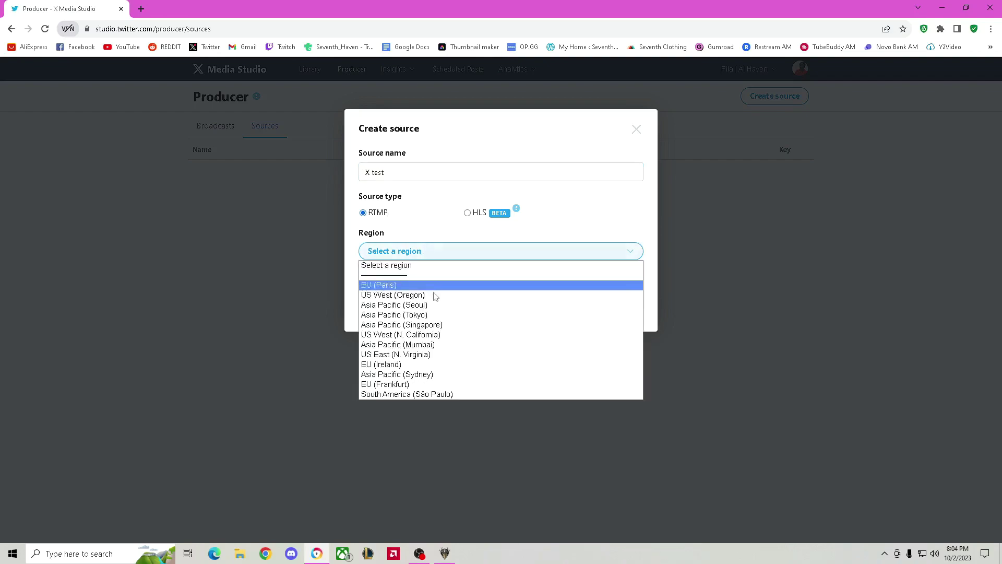
click(431, 356)
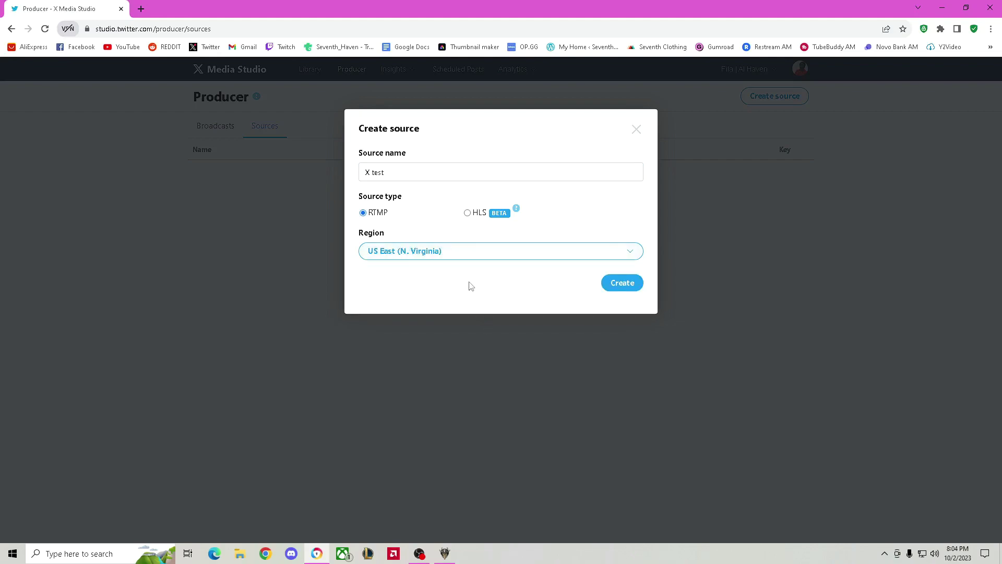
click(615, 287)
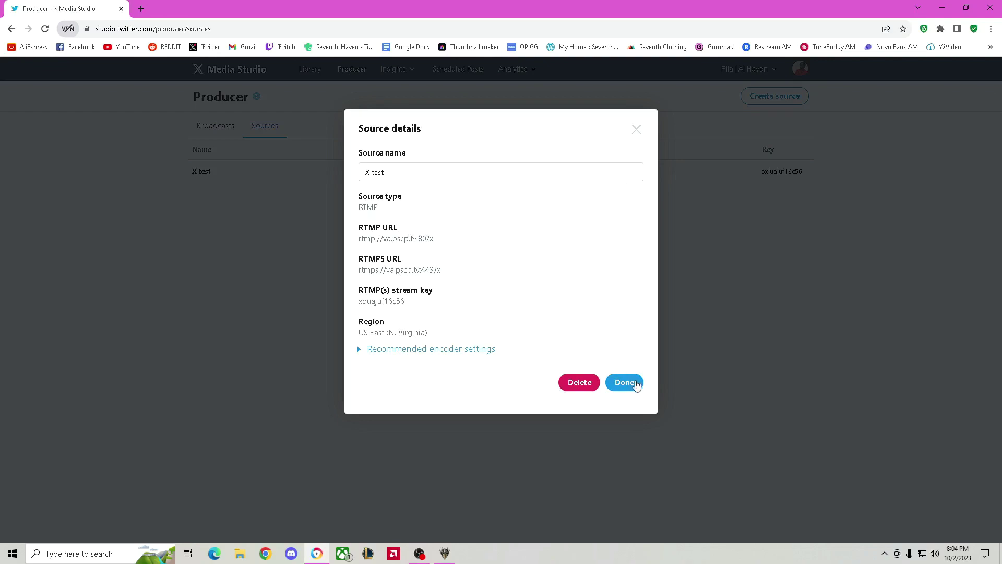
Reopen the X test source and review its recommended encoder settings (H.264, 9000000, 1920x1080, 30 fps)
click(625, 383)
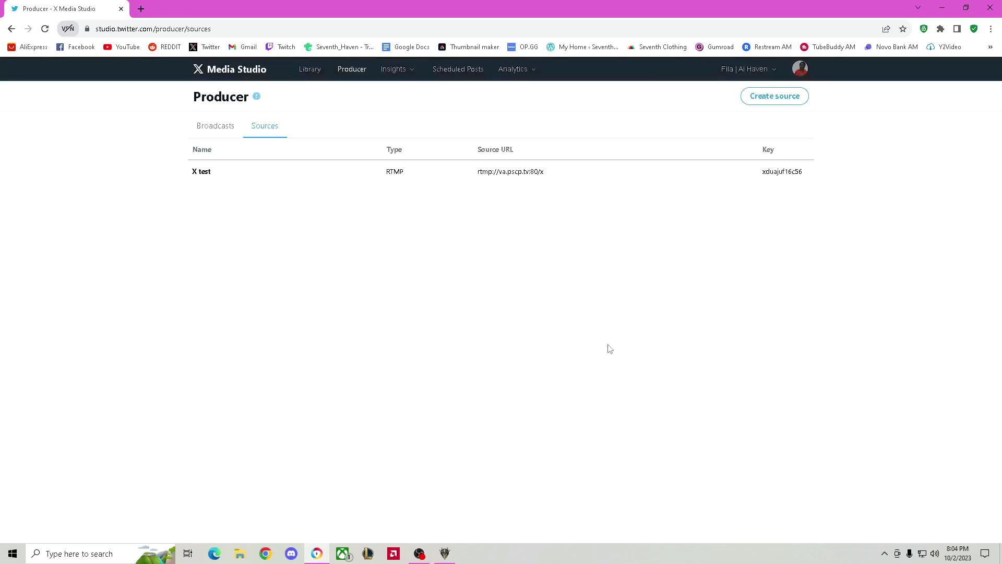
click(313, 171)
click(454, 351)
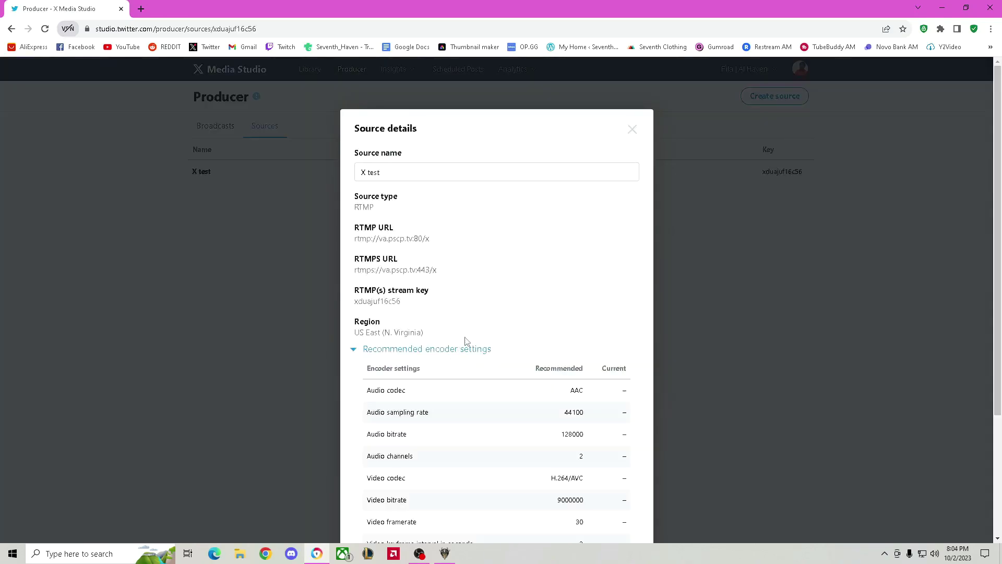
scroll(466, 341, down, 3)
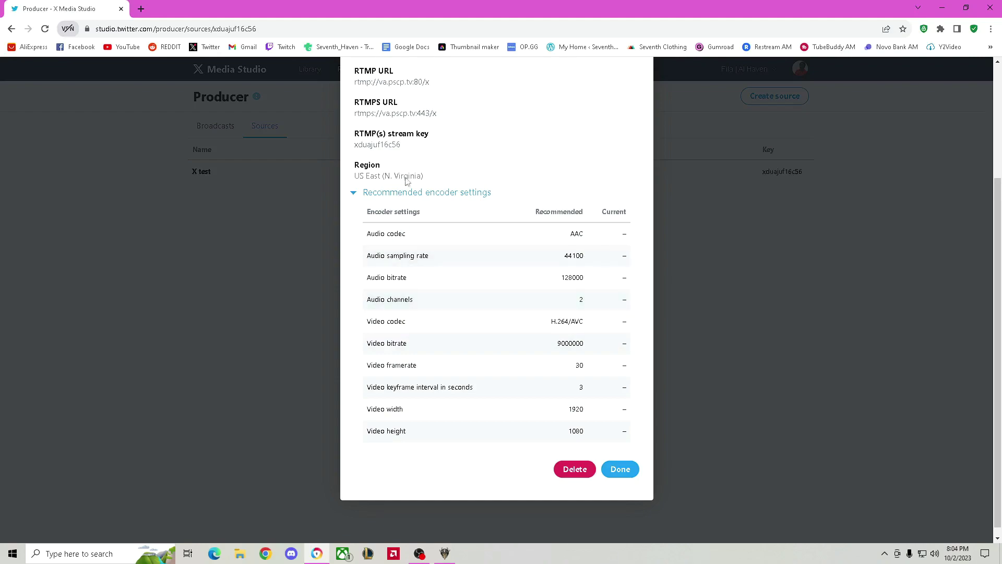
scroll(493, 249, up, 3)
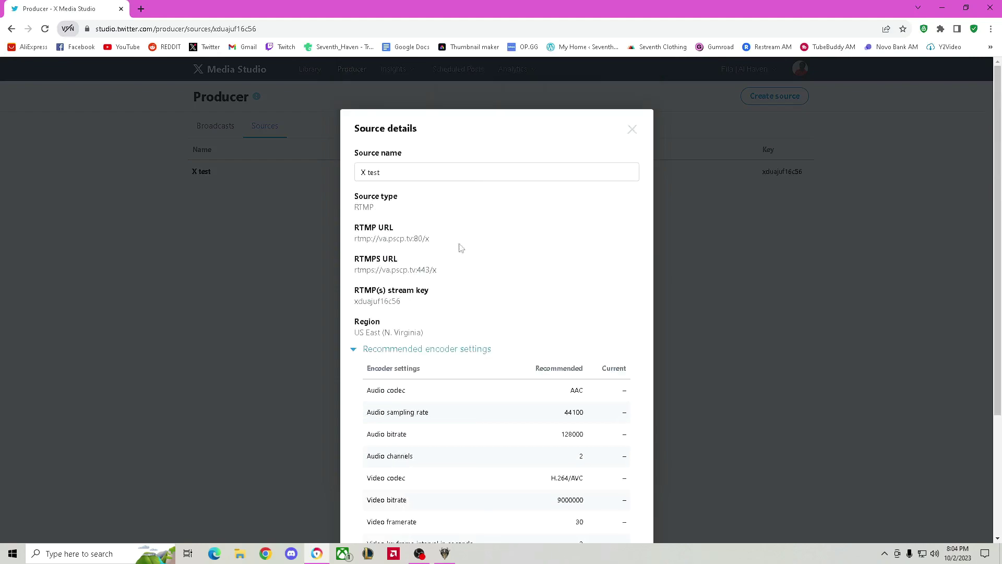
Copy the X test source's RTMP stream key to the clipboard
drag(401, 303, 354, 303)
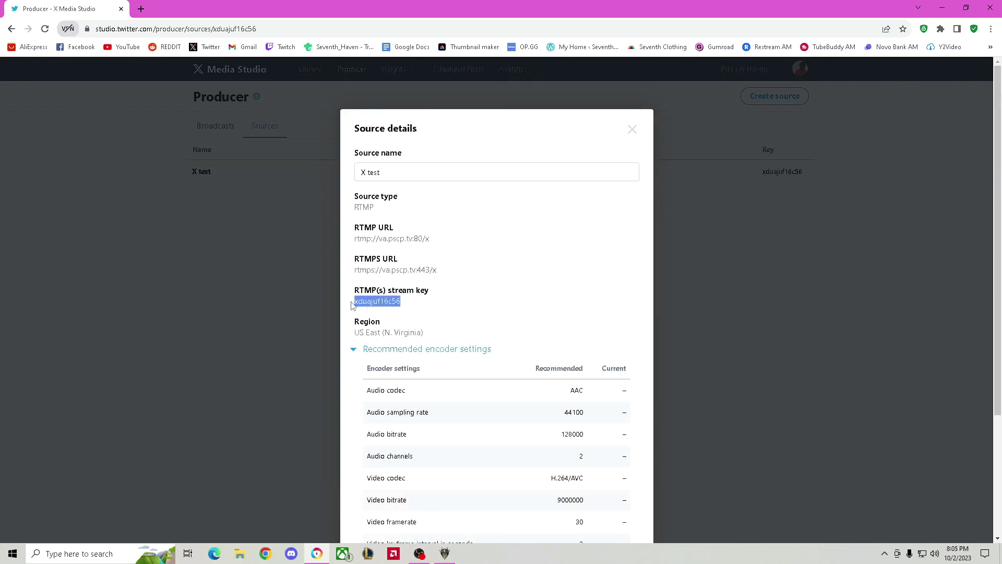
right_click(370, 305)
click(389, 311)
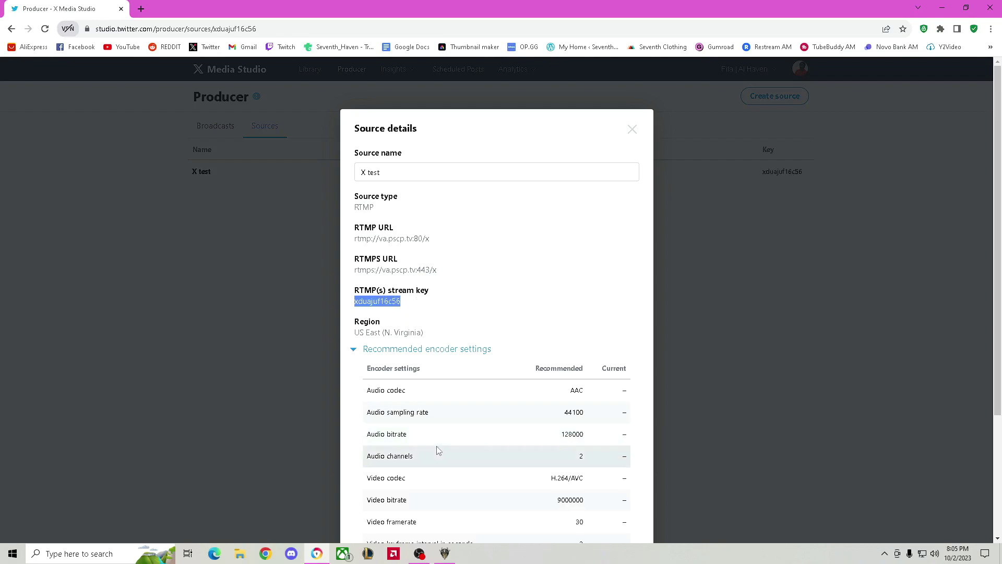
In OBS, set the stream service to Twitter with the US East: Virginia server and save
click(419, 553)
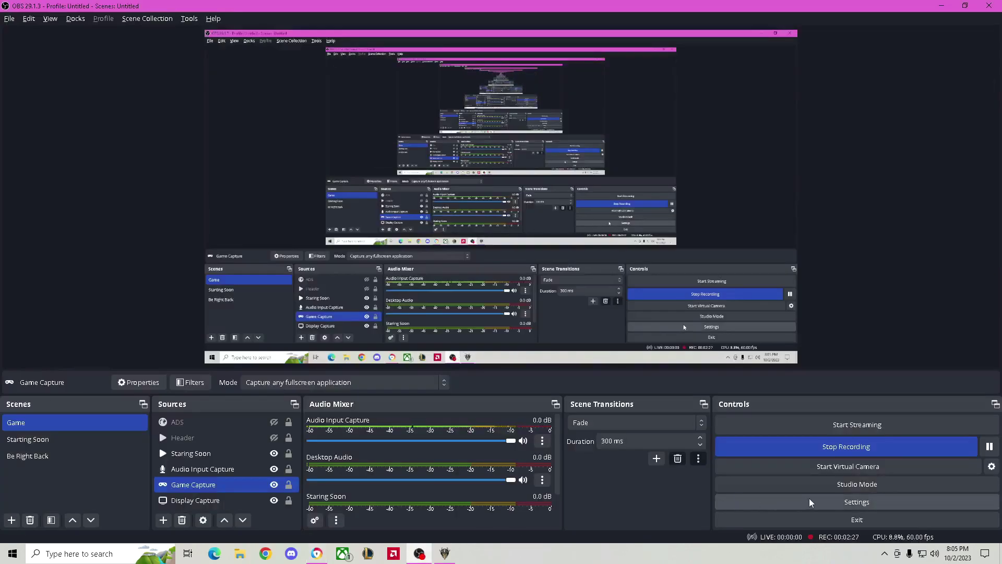
click(813, 503)
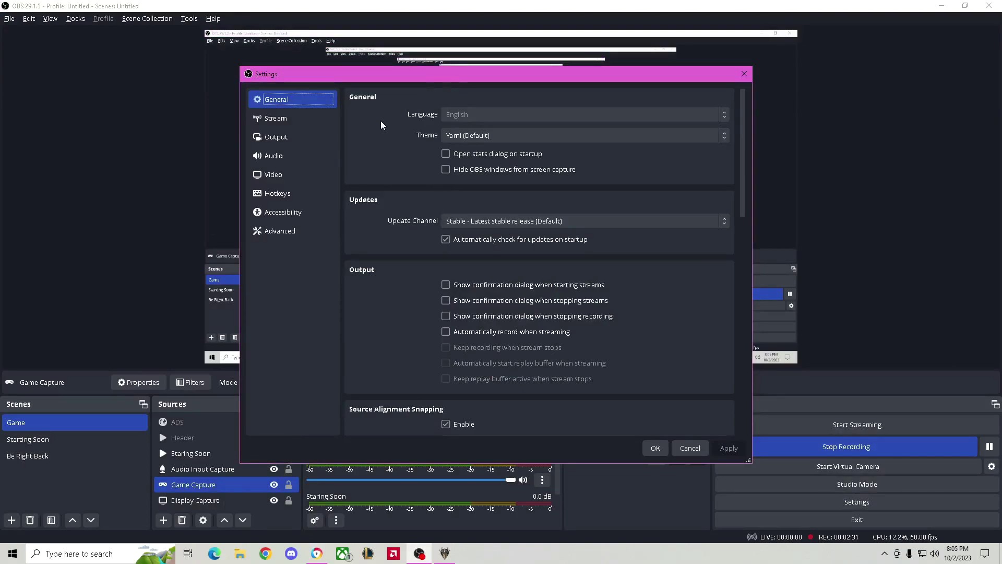
click(317, 123)
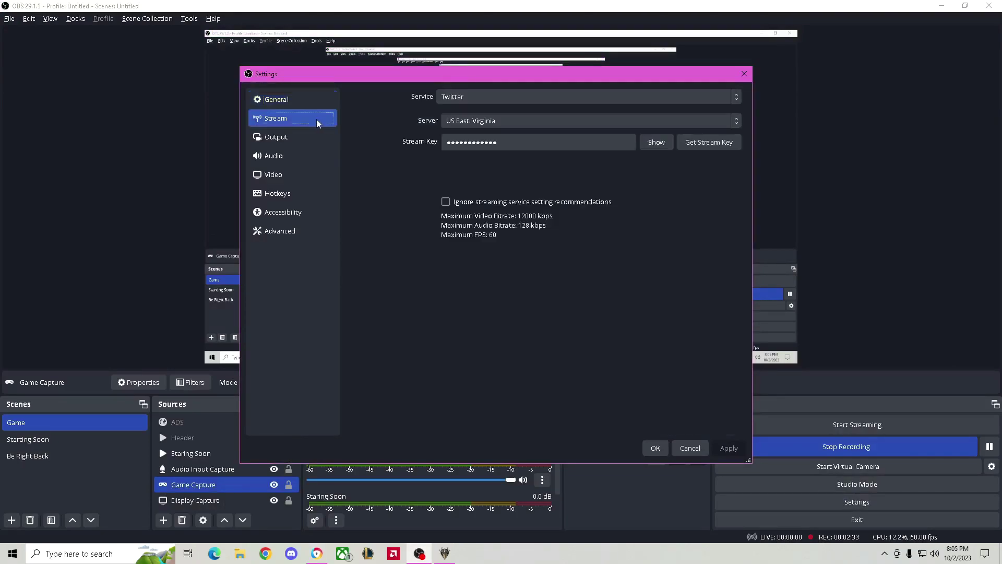
click(528, 98)
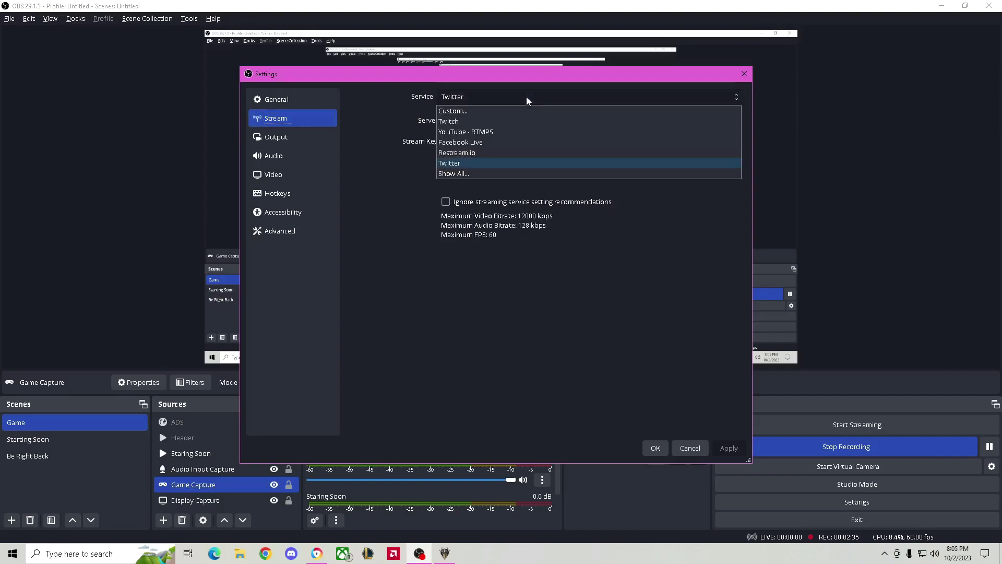
click(510, 166)
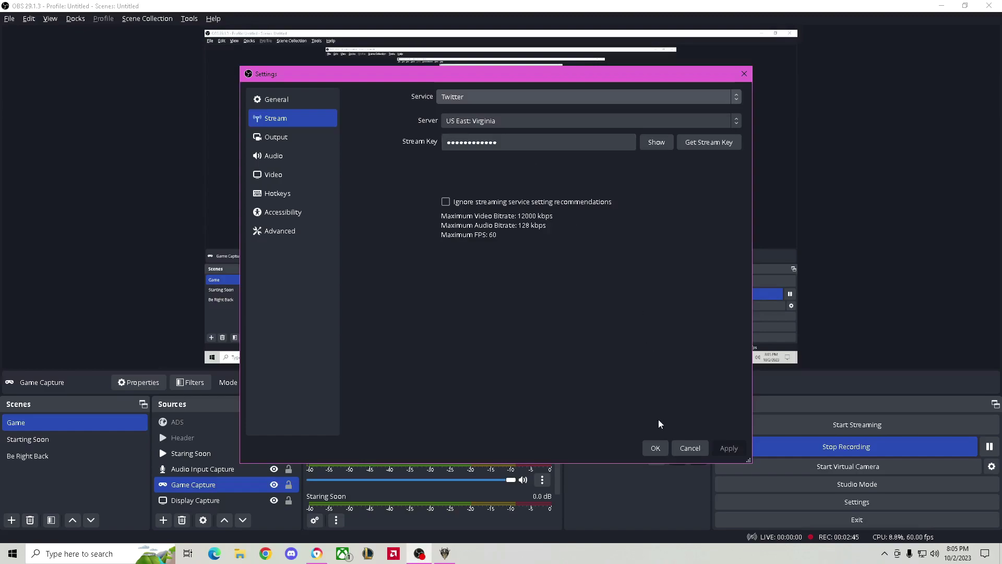
click(656, 448)
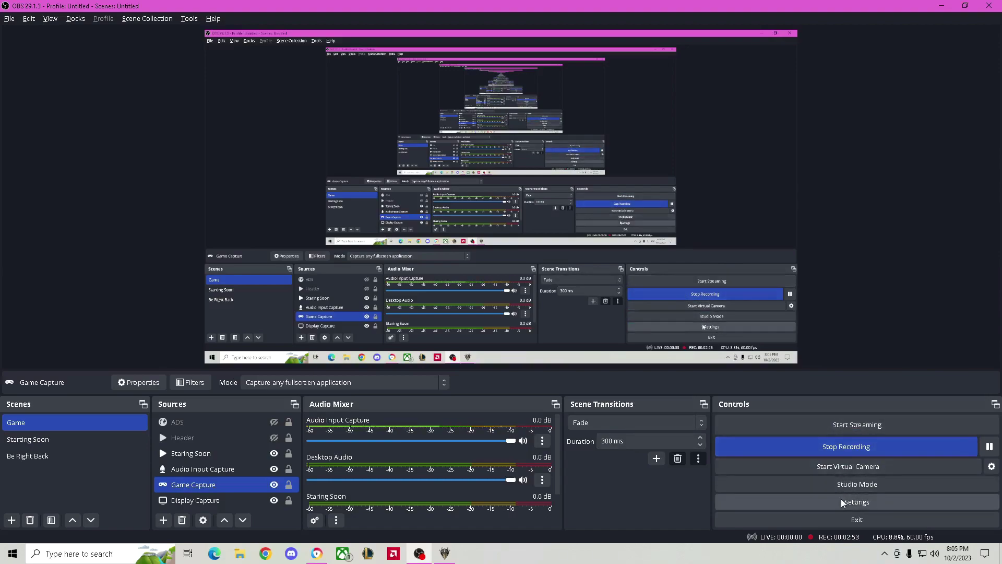
Check OBS output settings, keeping the Balanced encoder preset and 11000 Kbps video bitrate
click(857, 502)
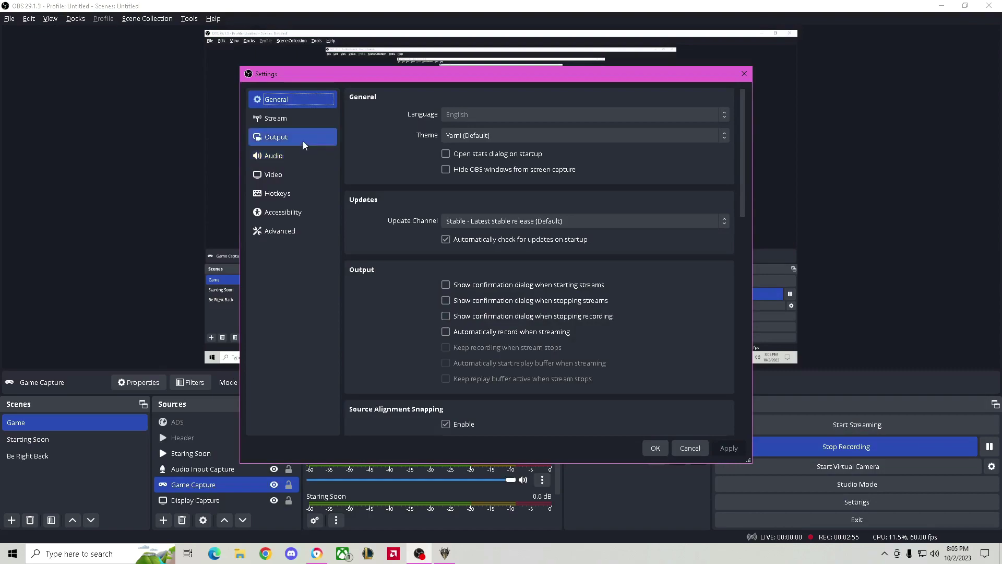
click(300, 137)
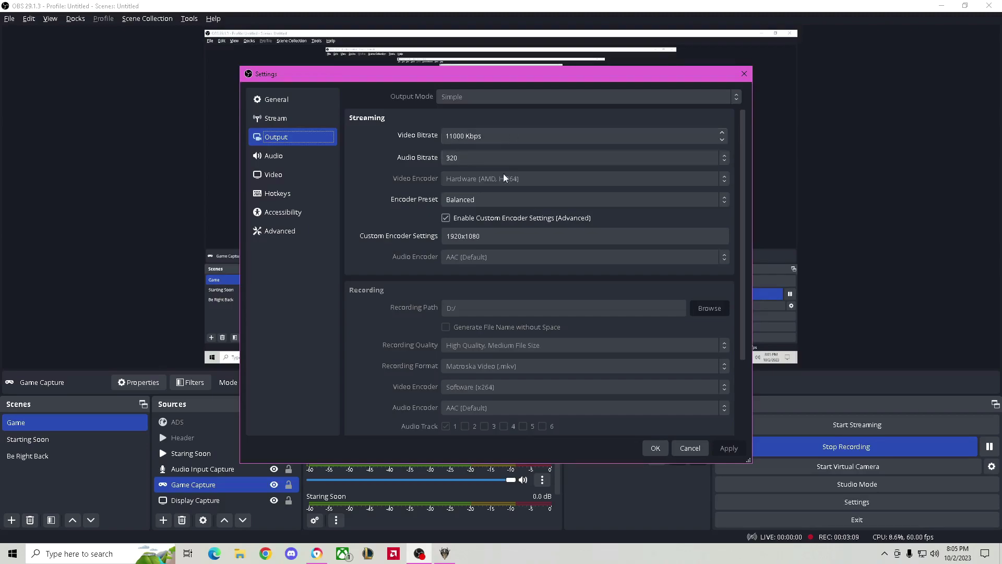
click(495, 201)
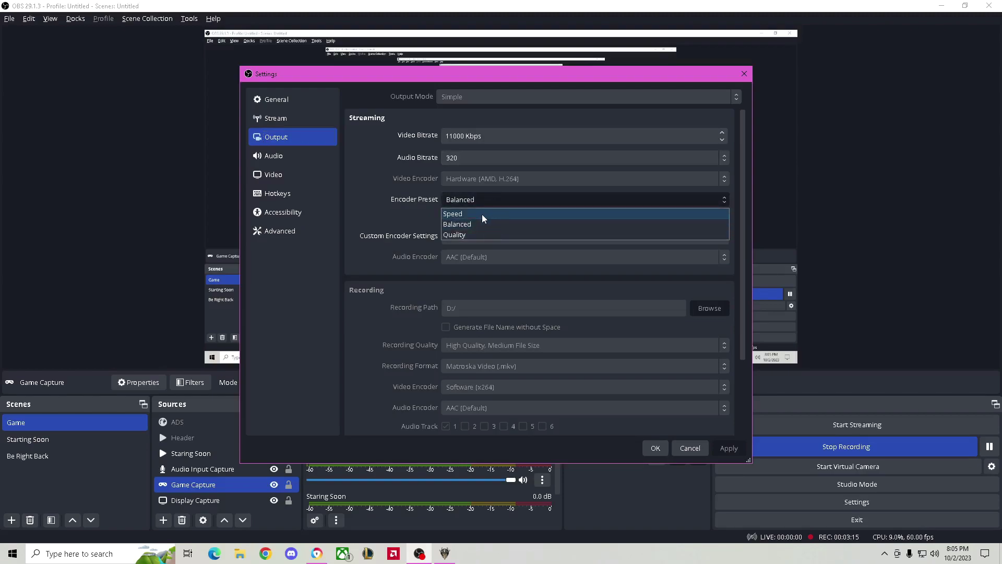
click(427, 218)
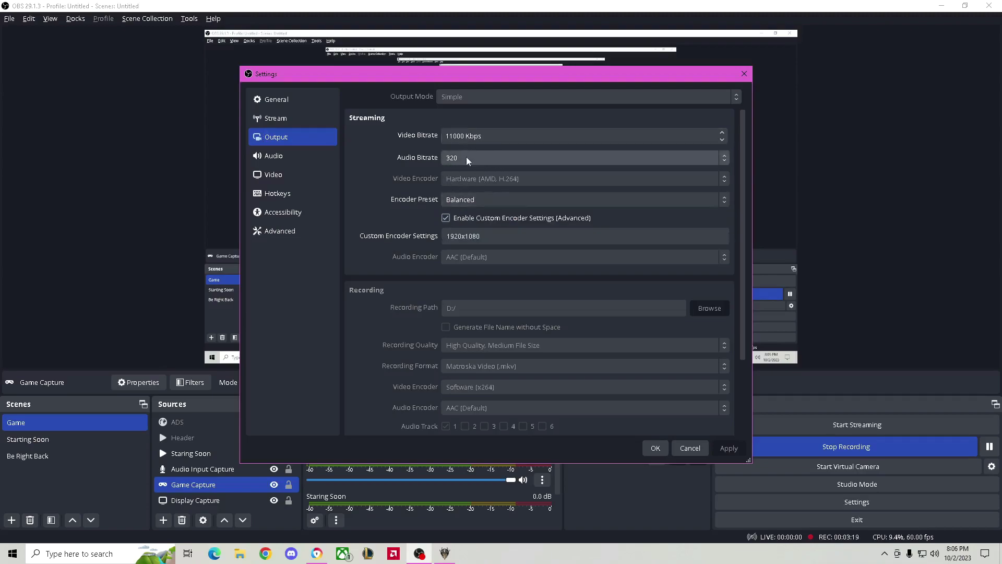
click(322, 556)
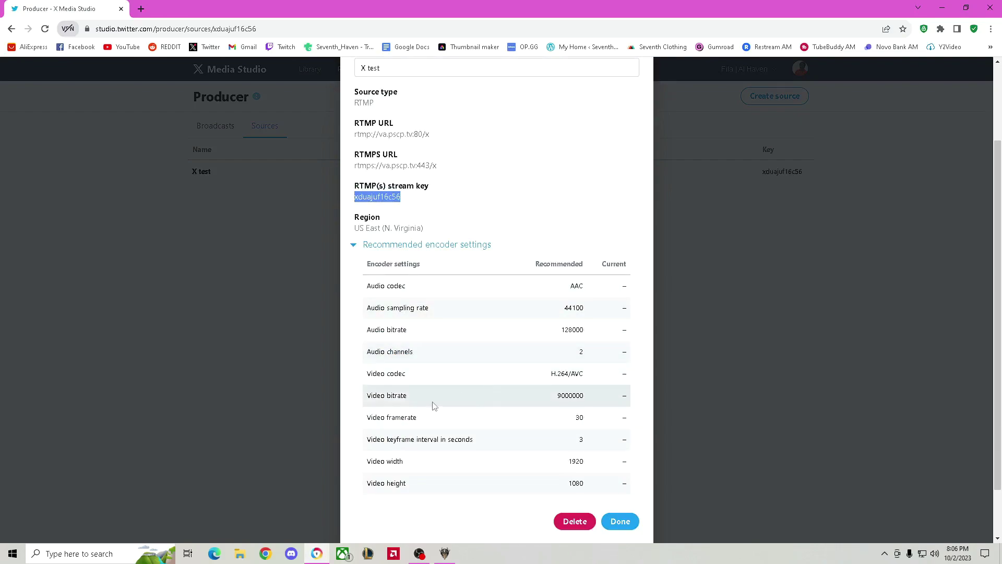
Close the X test source details to return to the Sources list
scroll(502, 407, down, 1)
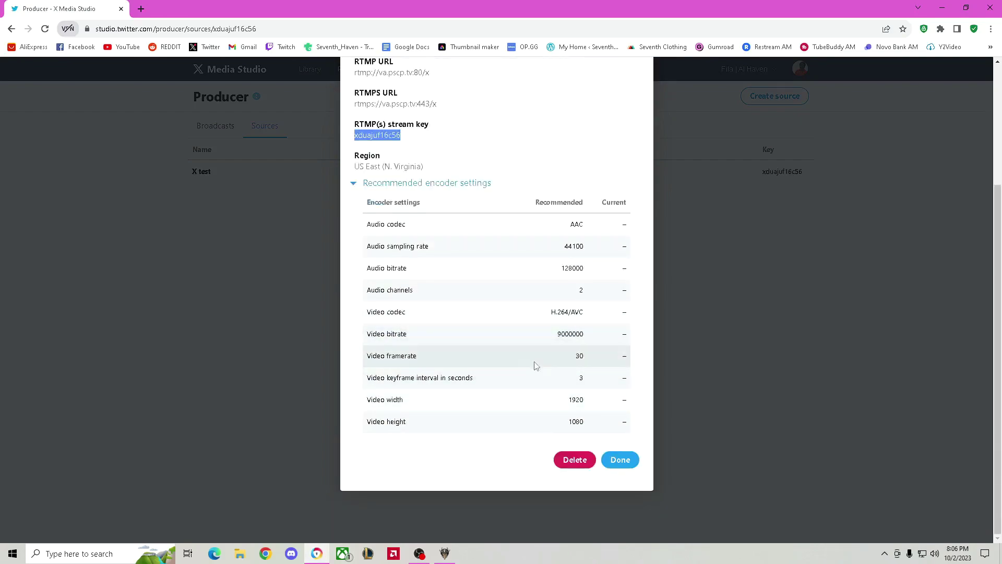
scroll(528, 372, up, 1)
scroll(516, 311, down, 1)
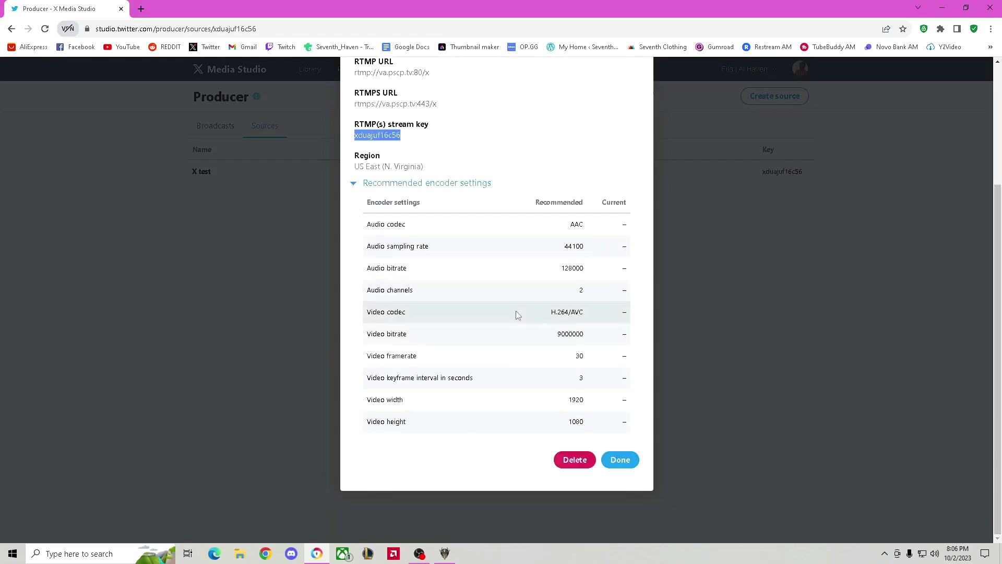
click(620, 459)
Confirm the OBS output settings, start streaming, and minimize OBS
click(420, 553)
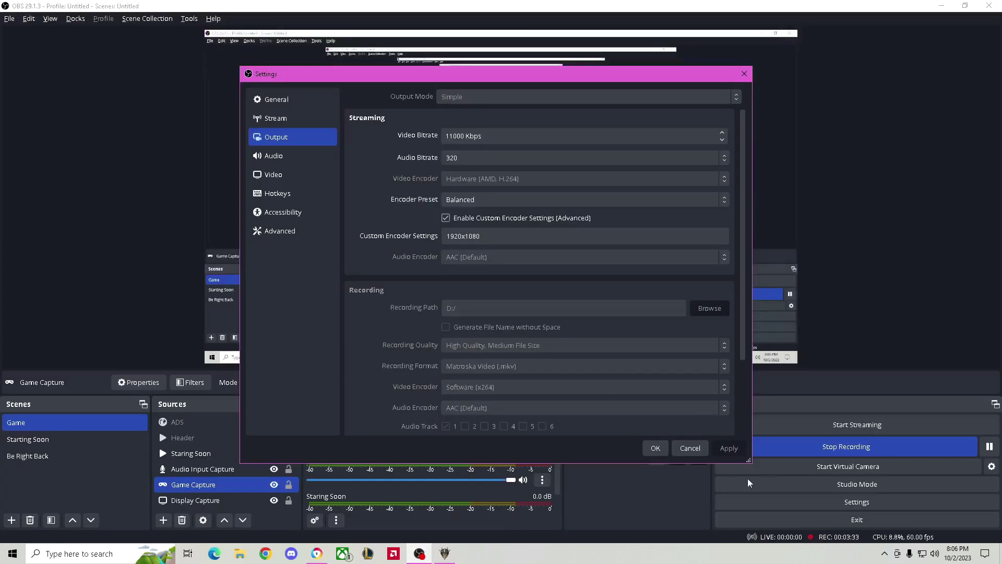
click(657, 449)
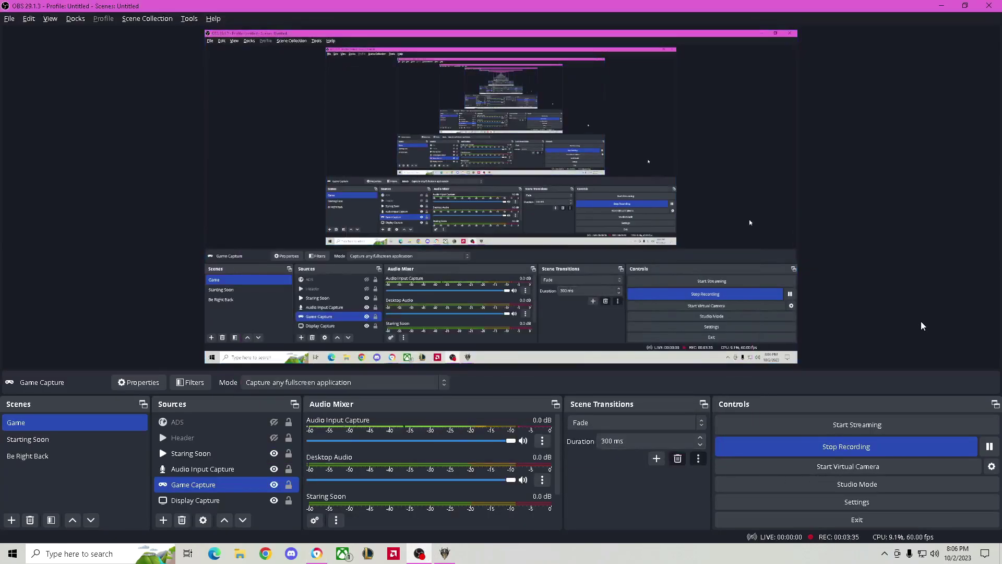
click(892, 425)
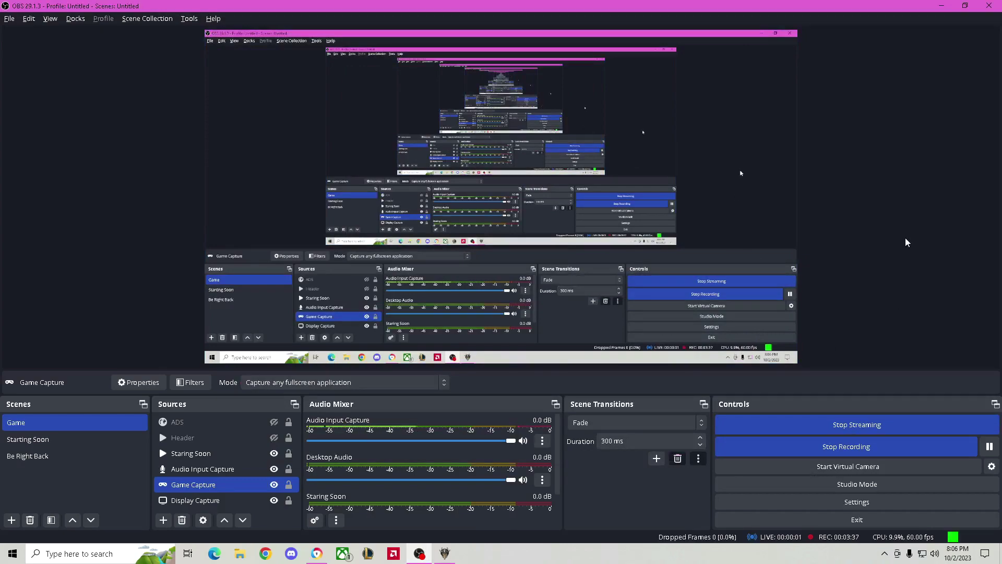
click(941, 7)
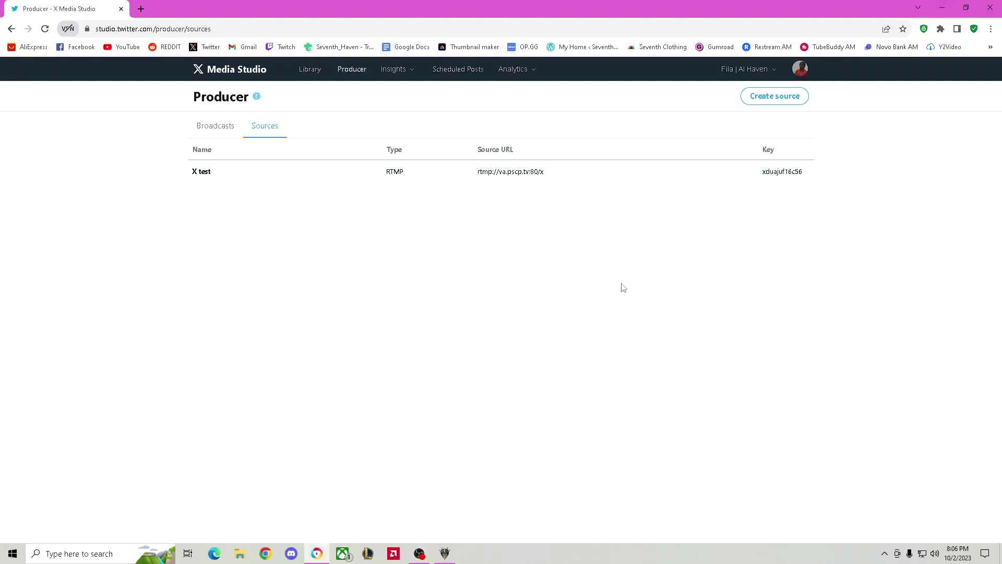
Start a new broadcast and enter the name 'x test'
click(214, 126)
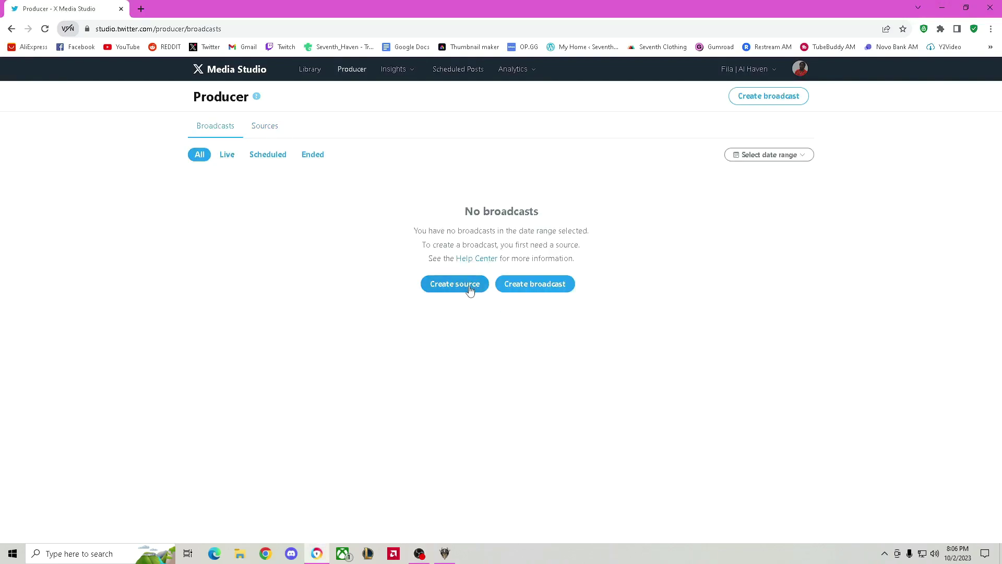
click(541, 287)
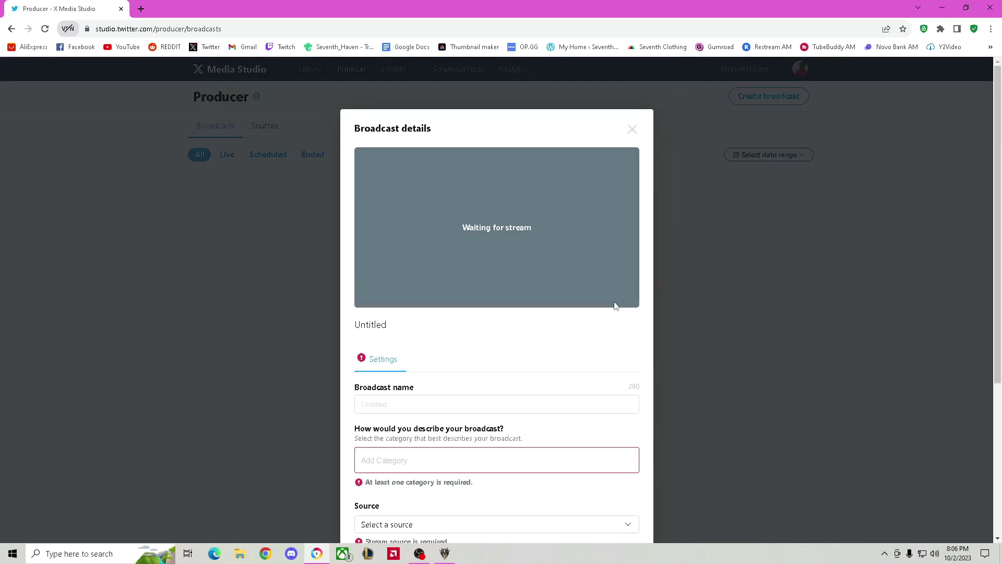
scroll(546, 264, down, 3)
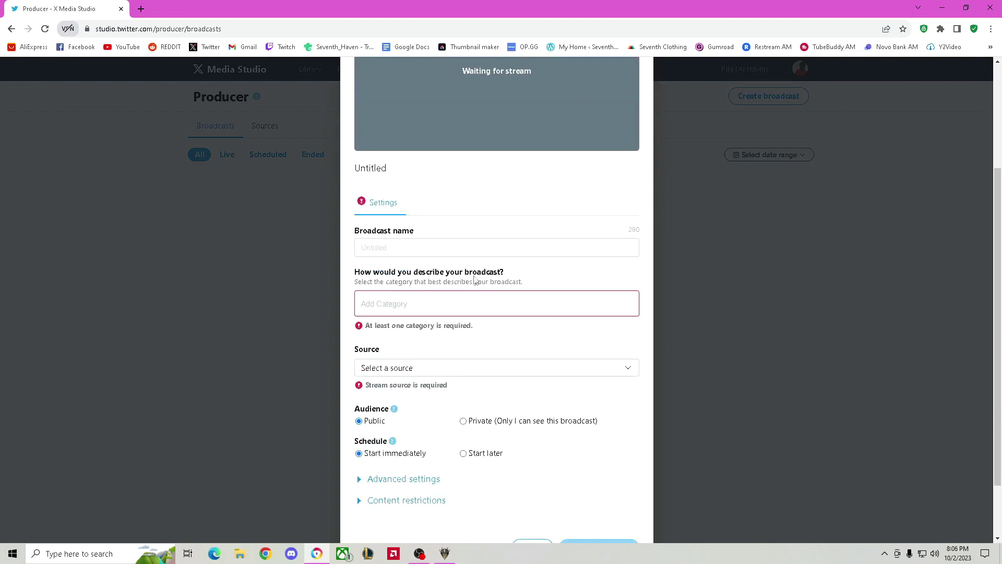
click(448, 241)
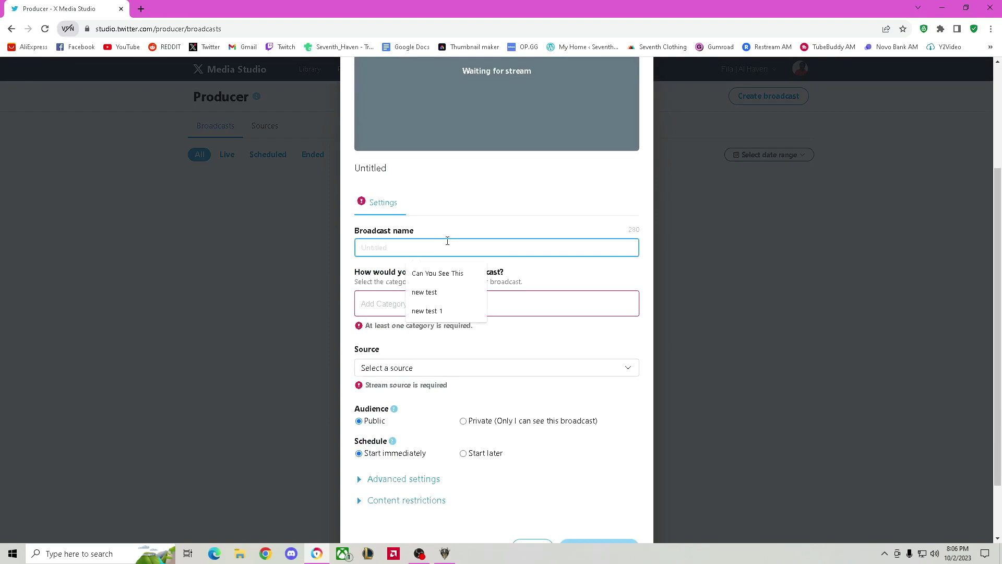
text(x test)
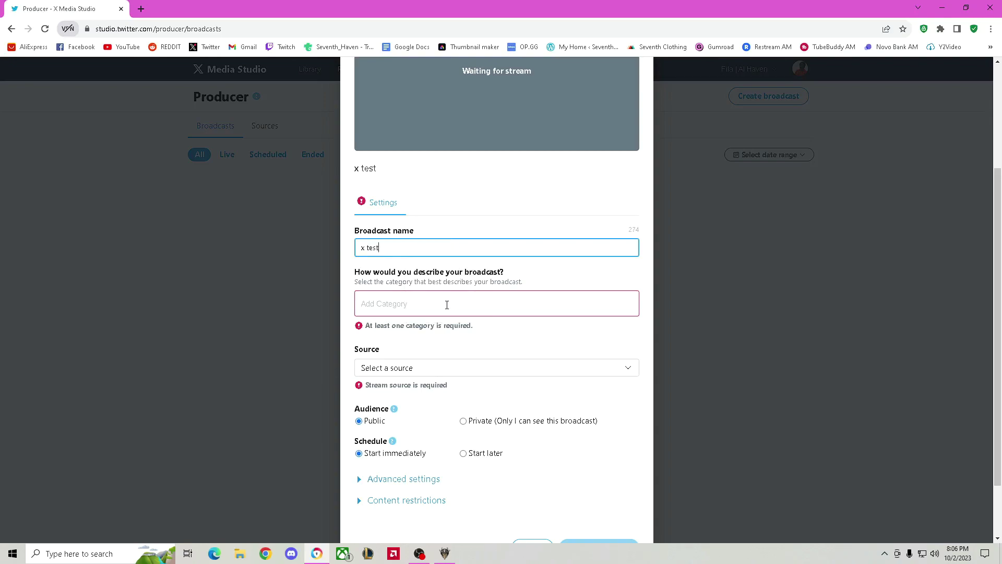
Set the broadcast category to Esports & Video Games and the source to X test
click(447, 305)
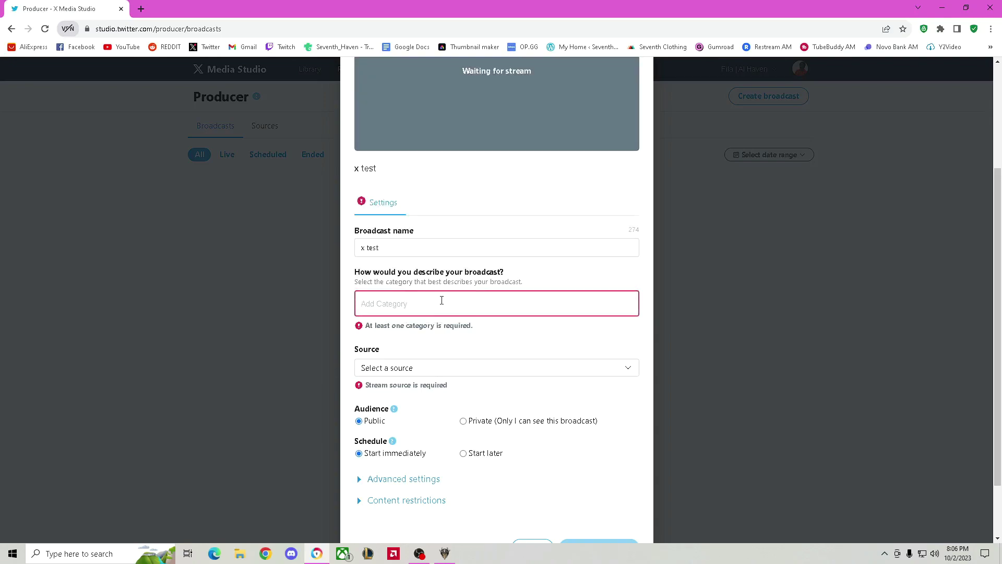
click(441, 301)
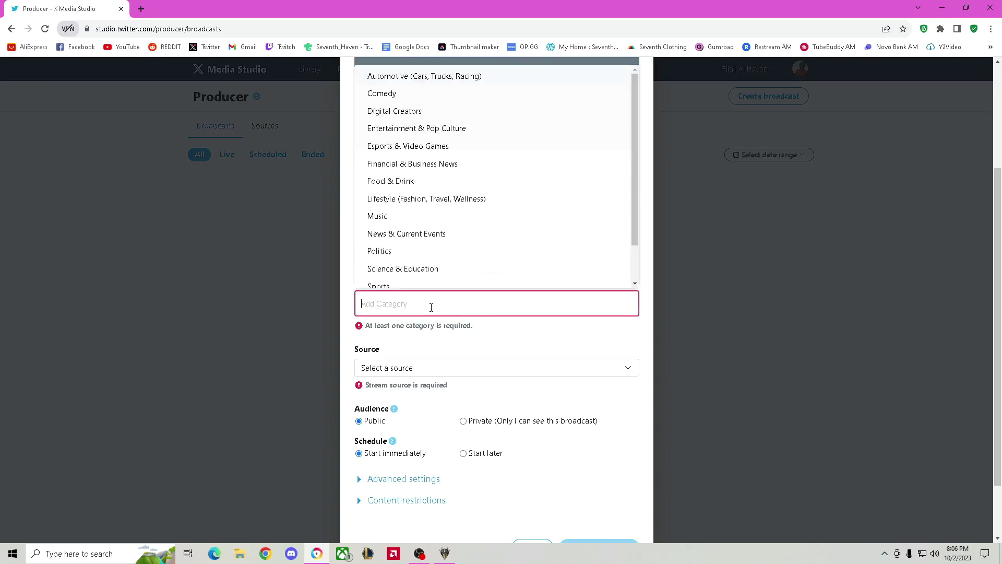
click(462, 147)
click(437, 351)
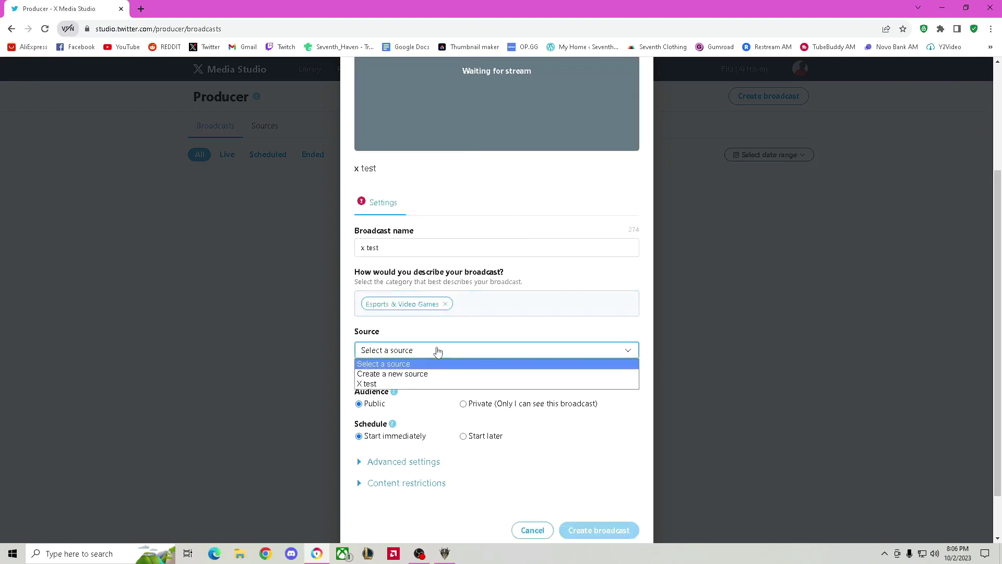
click(403, 384)
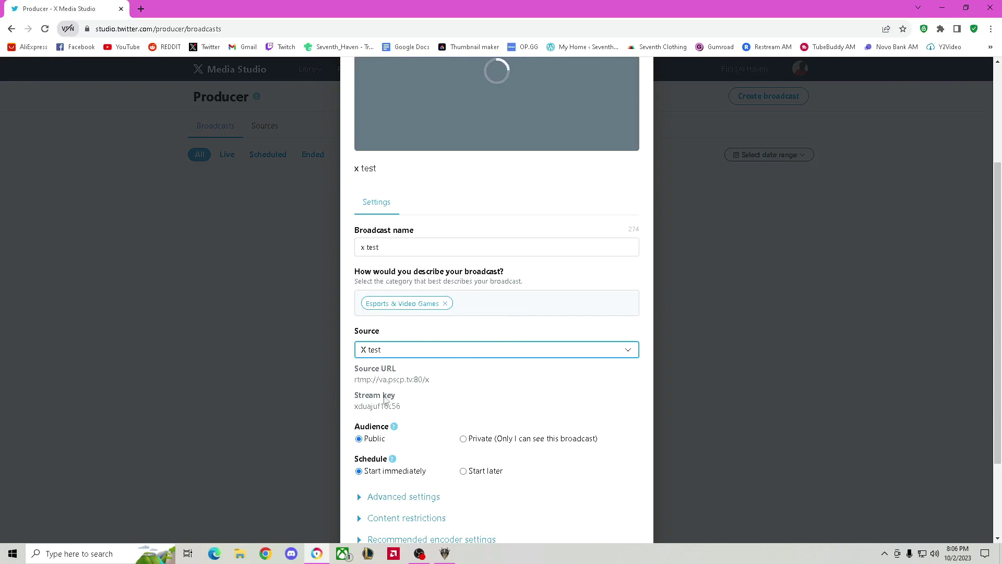
Expand the broadcast's Advanced settings
scroll(496, 205, up, 3)
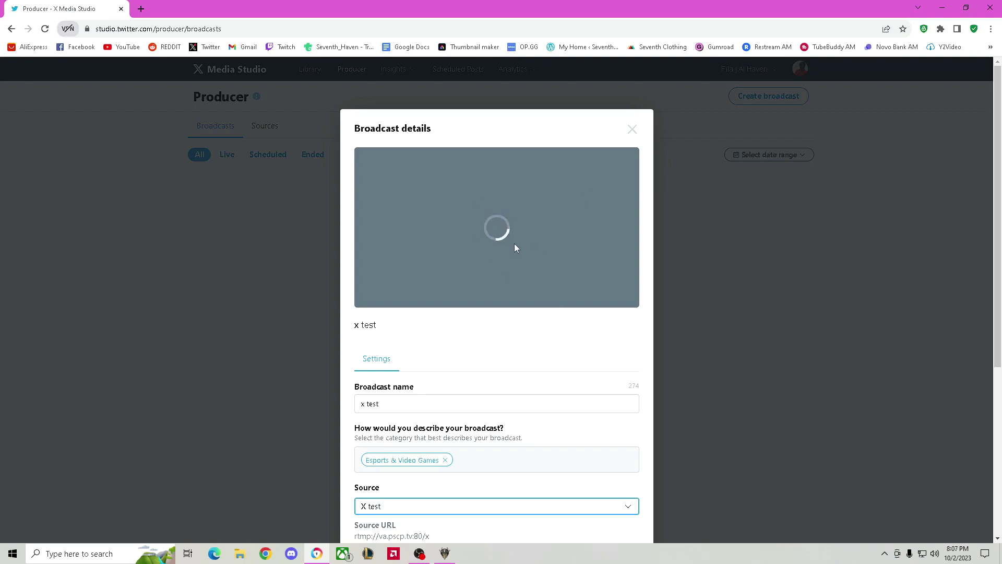
scroll(501, 282, down, 3)
scroll(454, 342, down, 2)
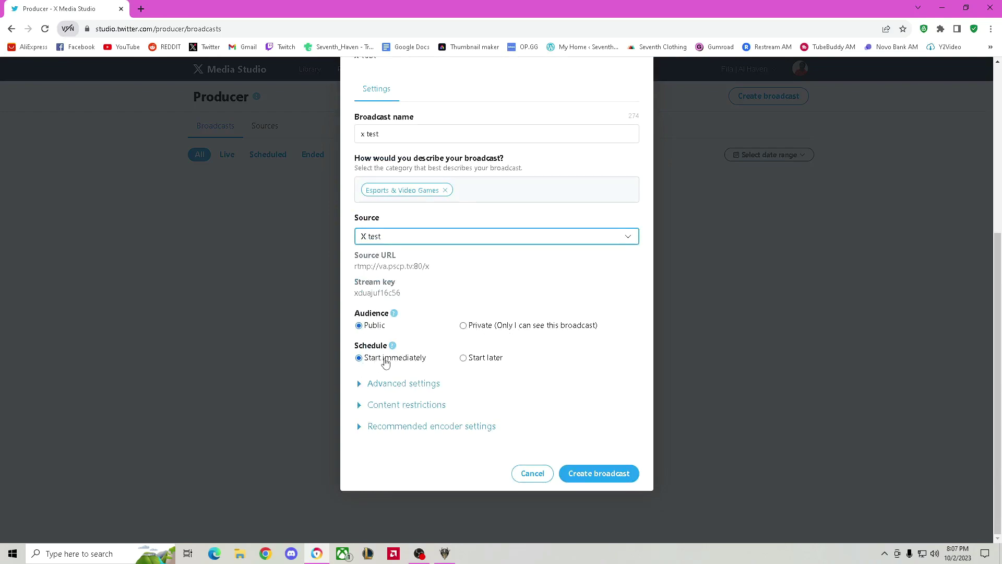
scroll(412, 355, up, 3)
scroll(482, 357, down, 2)
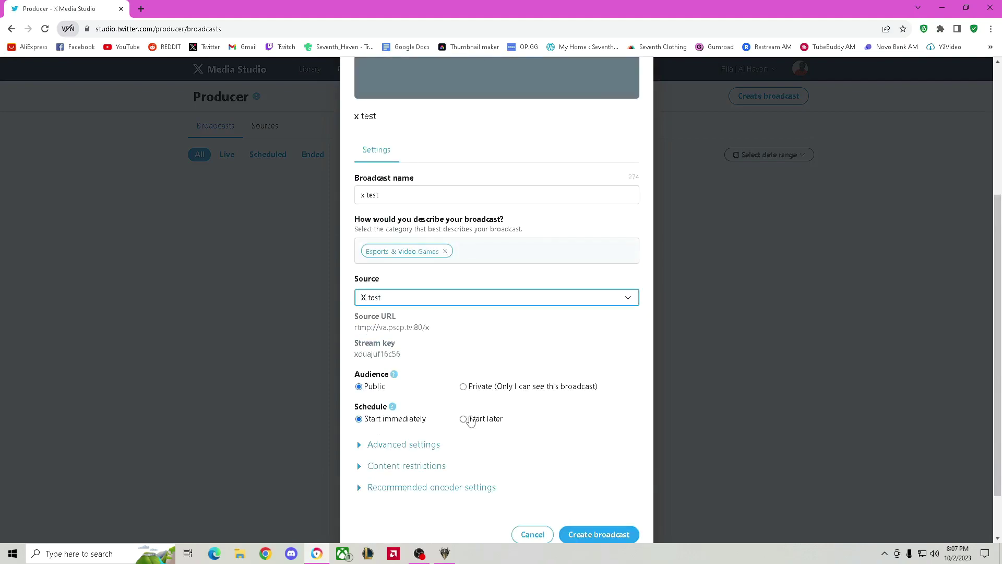
click(408, 445)
scroll(408, 449, down, 4)
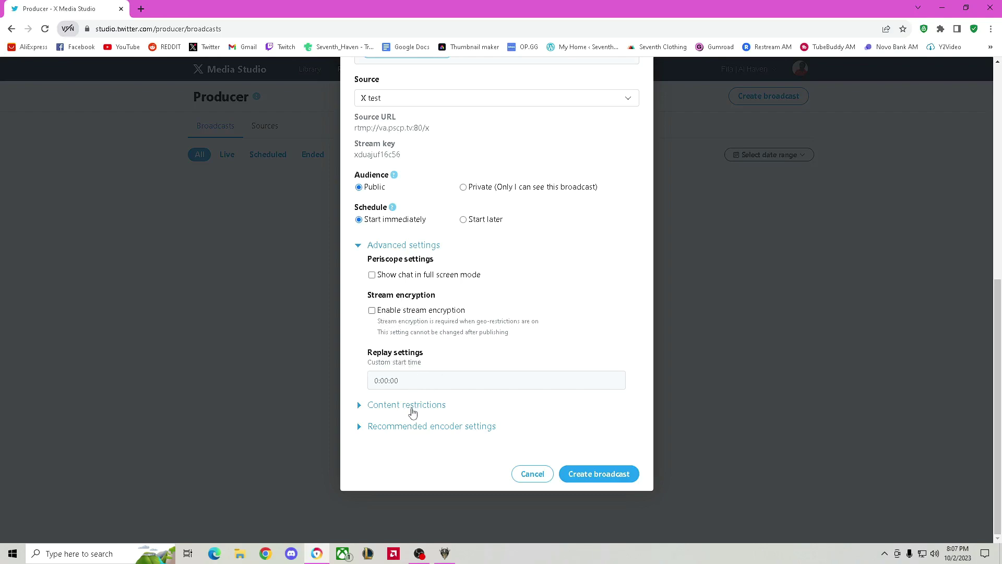
Expand the broadcast's Recommended encoder settings table
click(413, 426)
scroll(490, 282, down, 5)
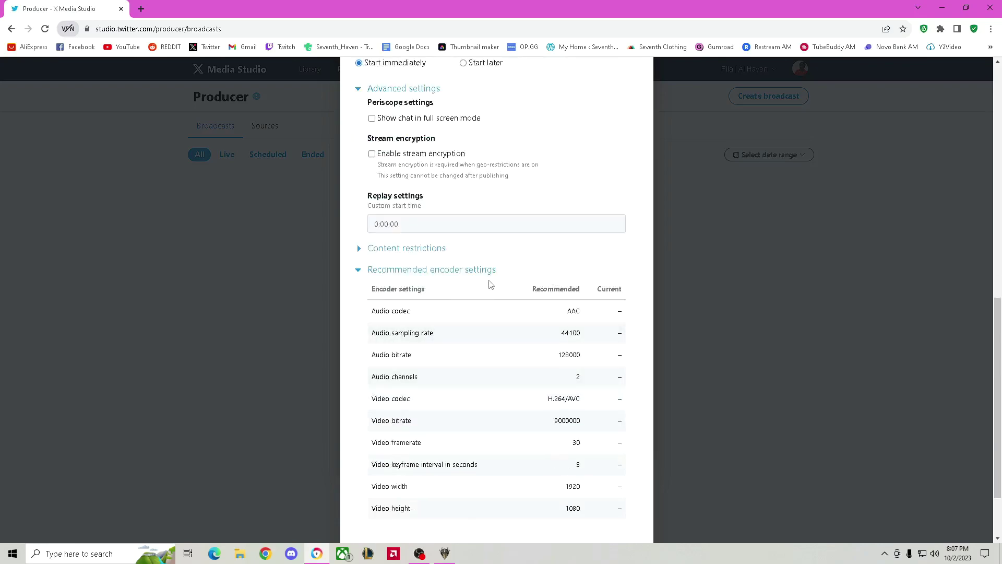
scroll(523, 400, up, 4)
scroll(516, 400, up, 8)
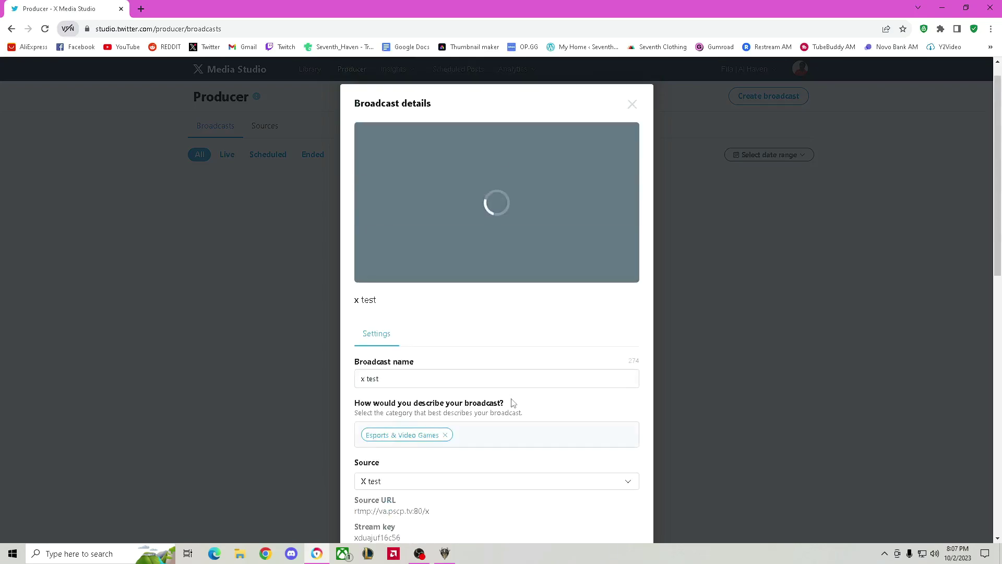
scroll(510, 402, down, 11)
Create the x test broadcast so it goes live
click(588, 527)
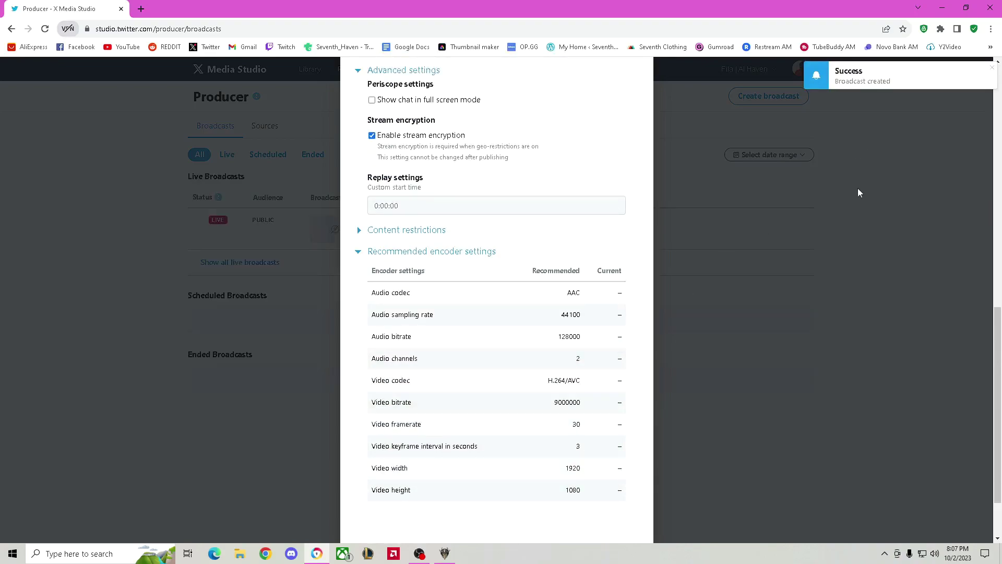
scroll(595, 246, down, 2)
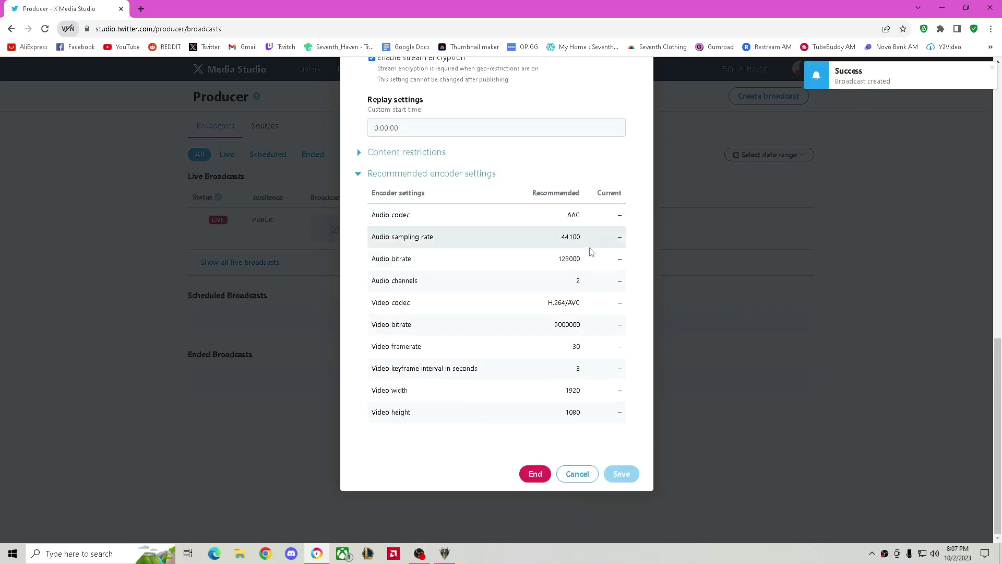
scroll(577, 282, up, 8)
scroll(574, 288, up, 4)
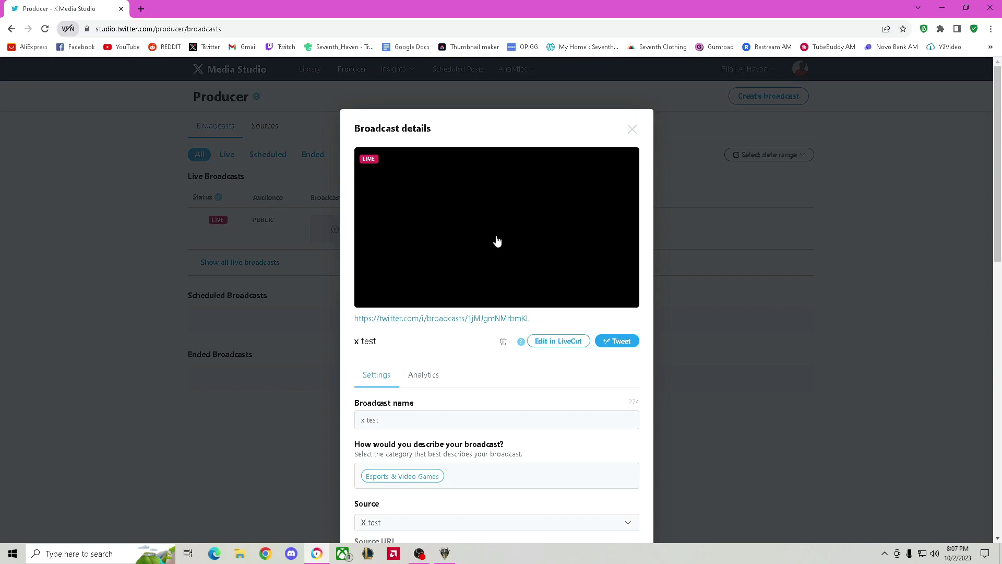
Tweet the live x test broadcast with the caption 'X test'
click(618, 345)
click(481, 172)
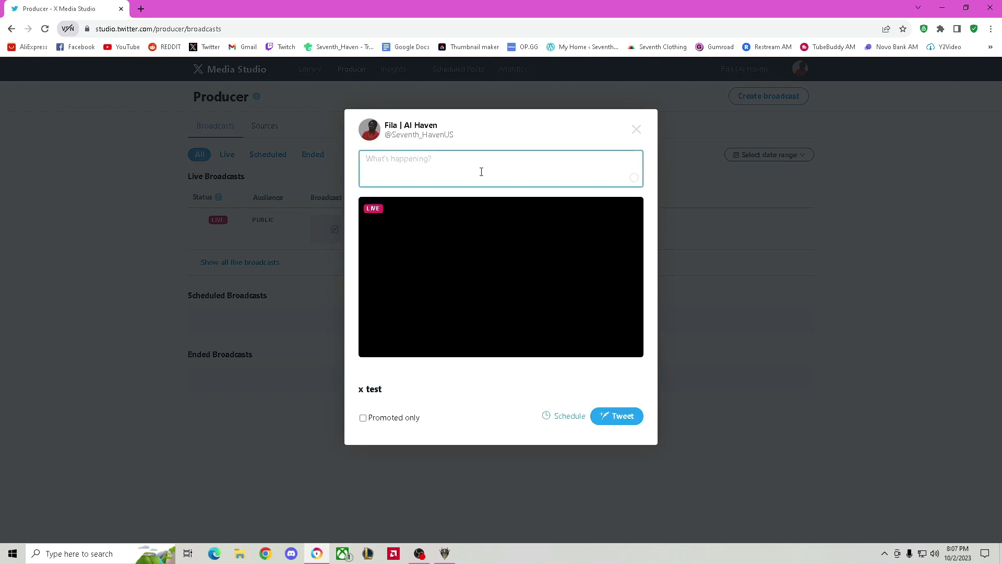
text(X test)
click(419, 555)
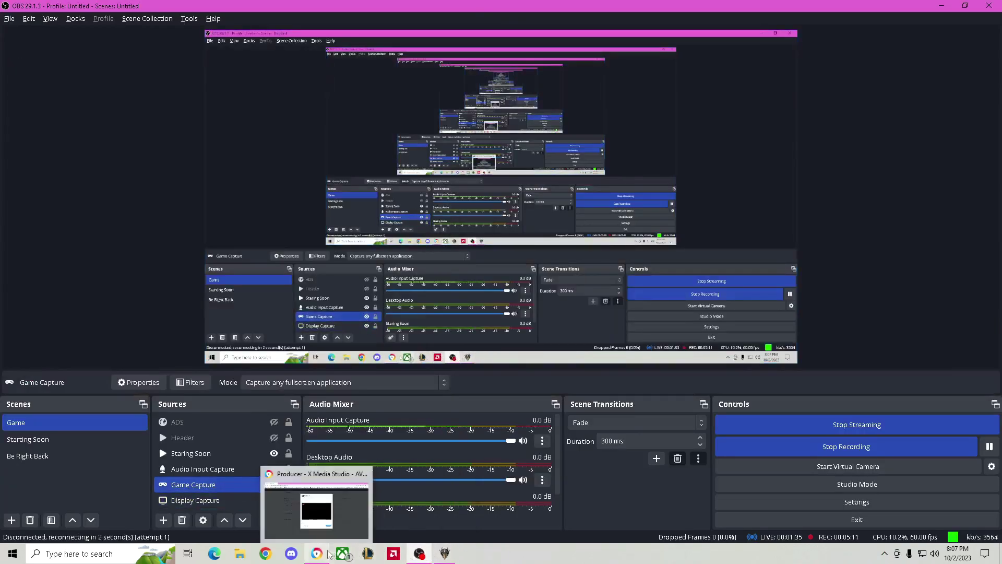
click(419, 554)
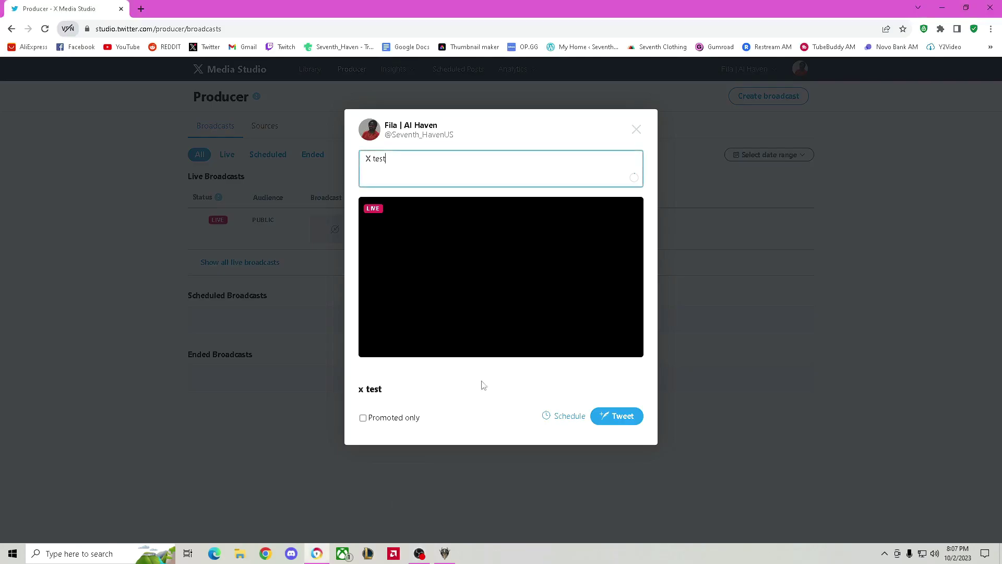
click(628, 420)
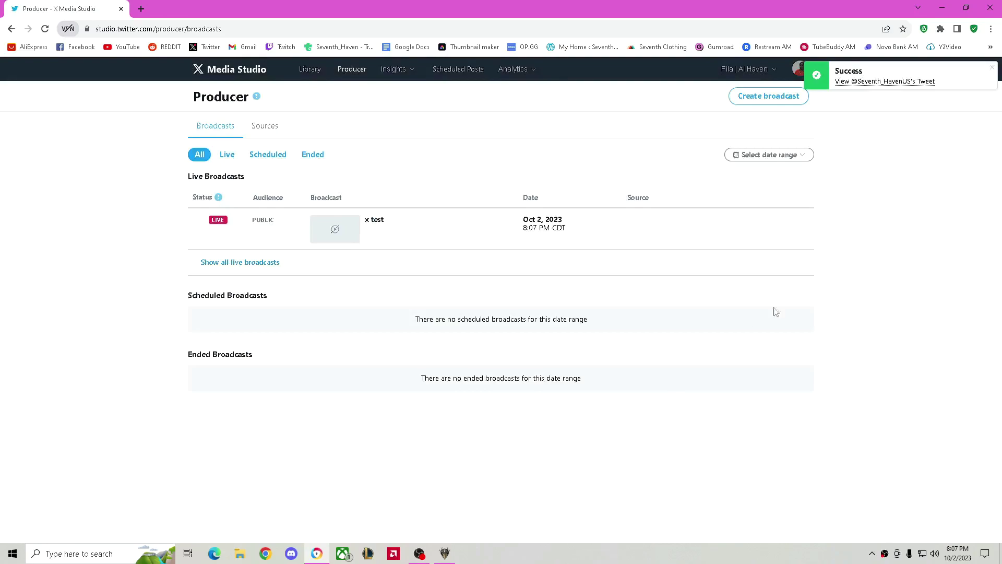
Open the posted tweet in a new tab and scroll through the broadcast details
click(885, 83)
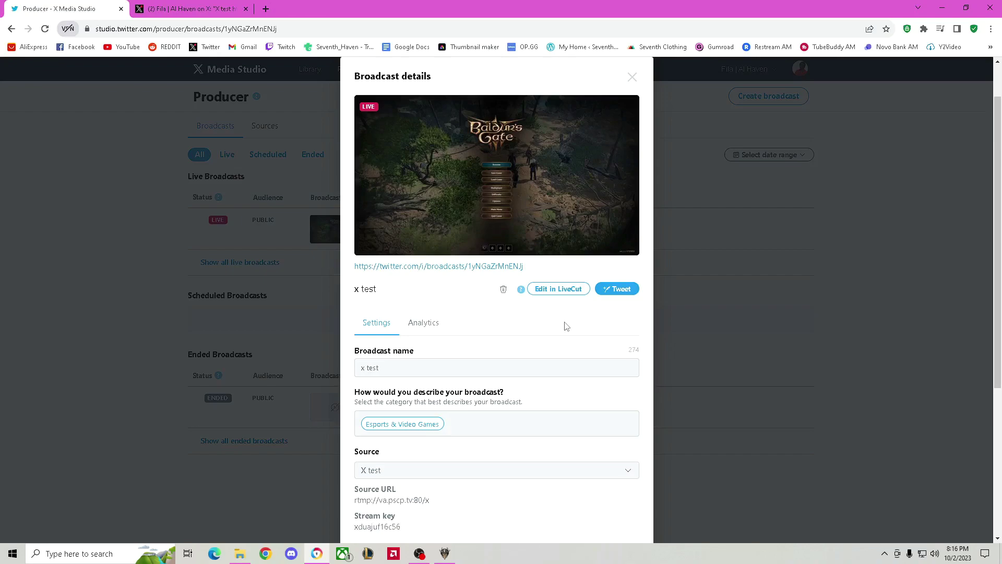
scroll(567, 327, down, 3)
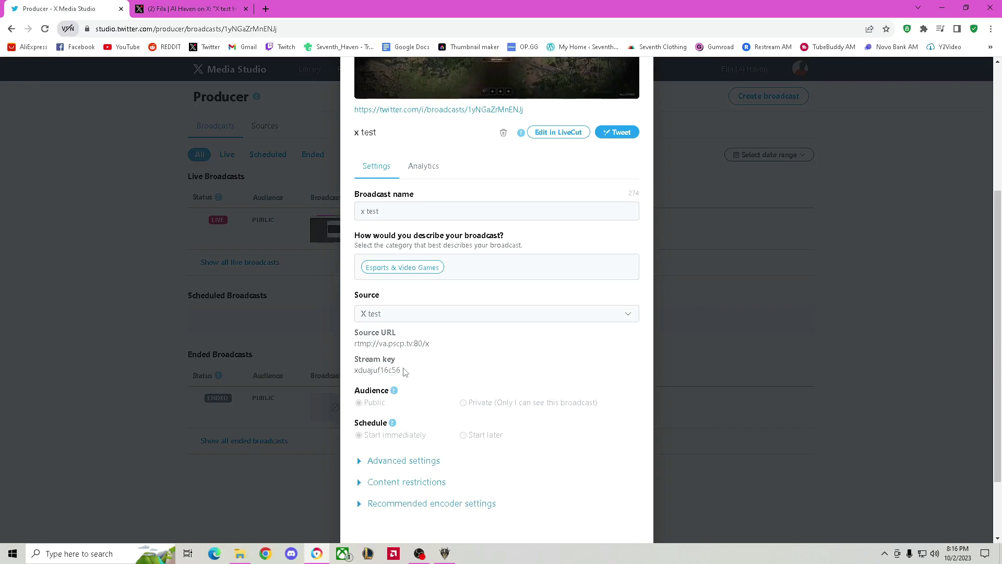
scroll(485, 322, up, 3)
scroll(470, 367, down, 4)
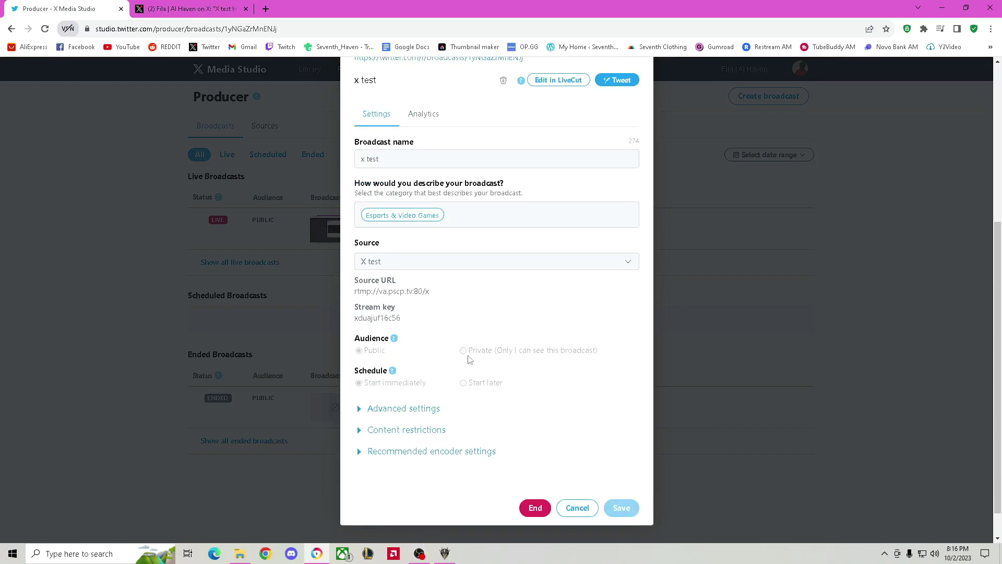
scroll(488, 325, up, 4)
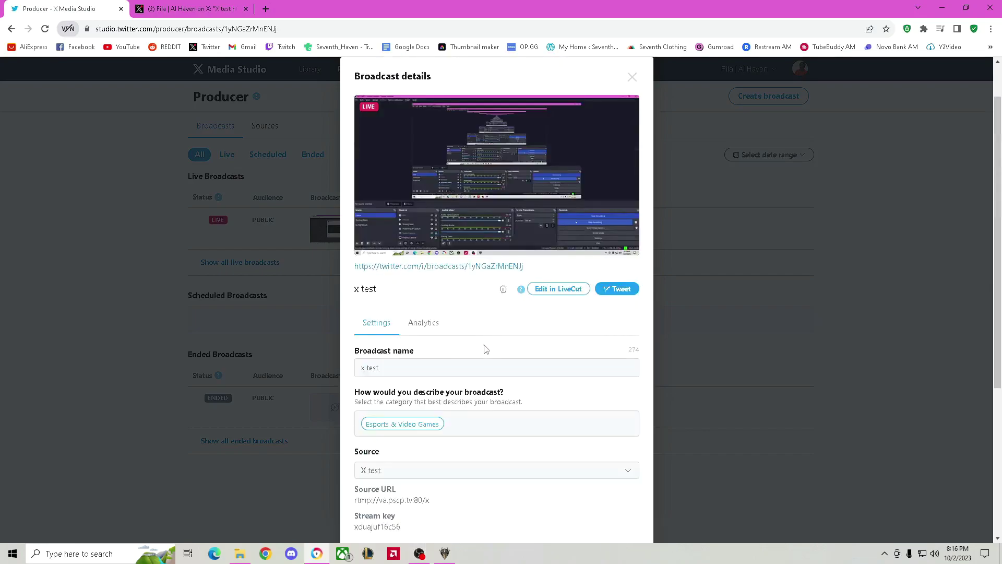
scroll(486, 349, down, 3)
scroll(519, 331, up, 2)
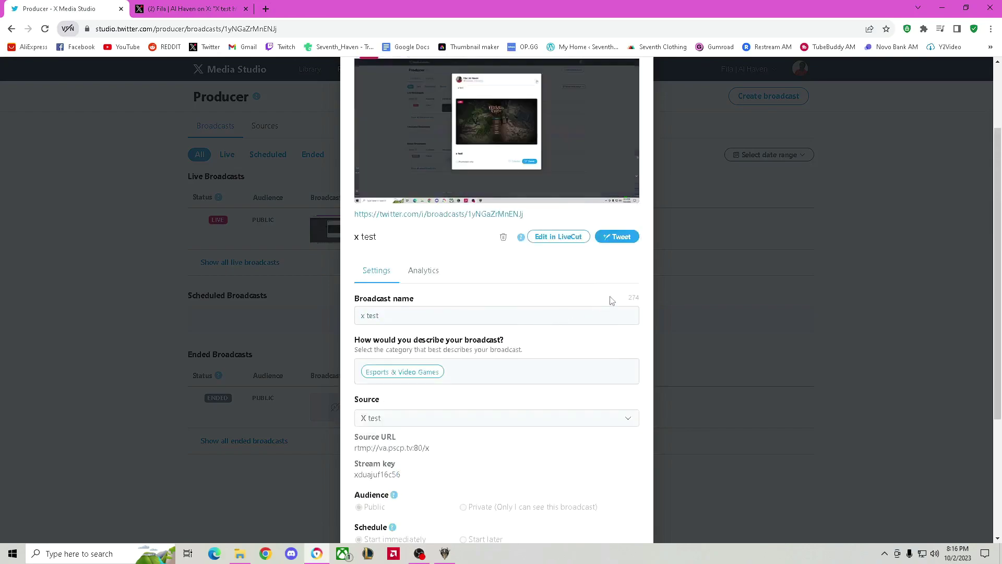
scroll(589, 374, up, 2)
Post a tweet captioned 'x test' that shares the live broadcast
click(615, 342)
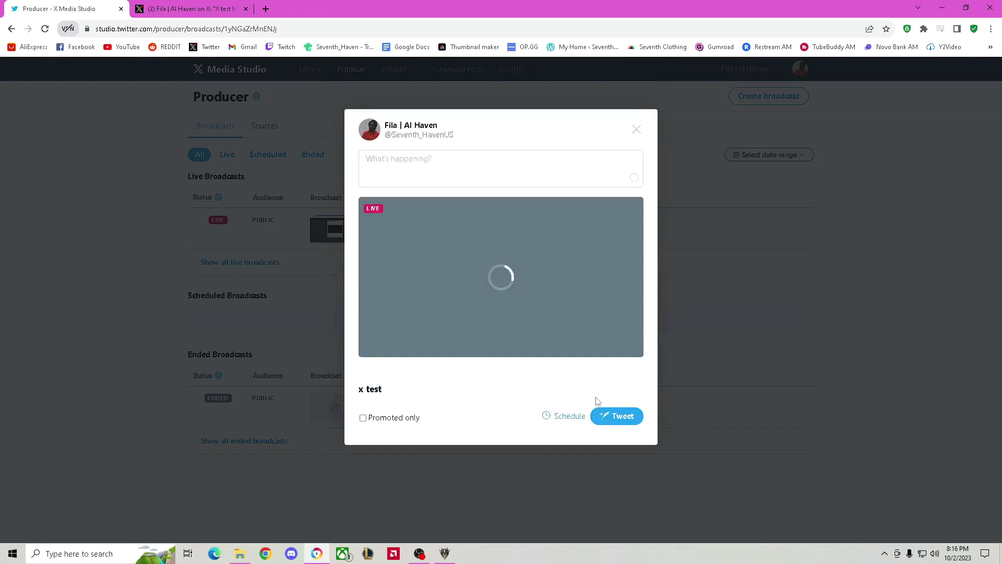
click(526, 166)
text(x )
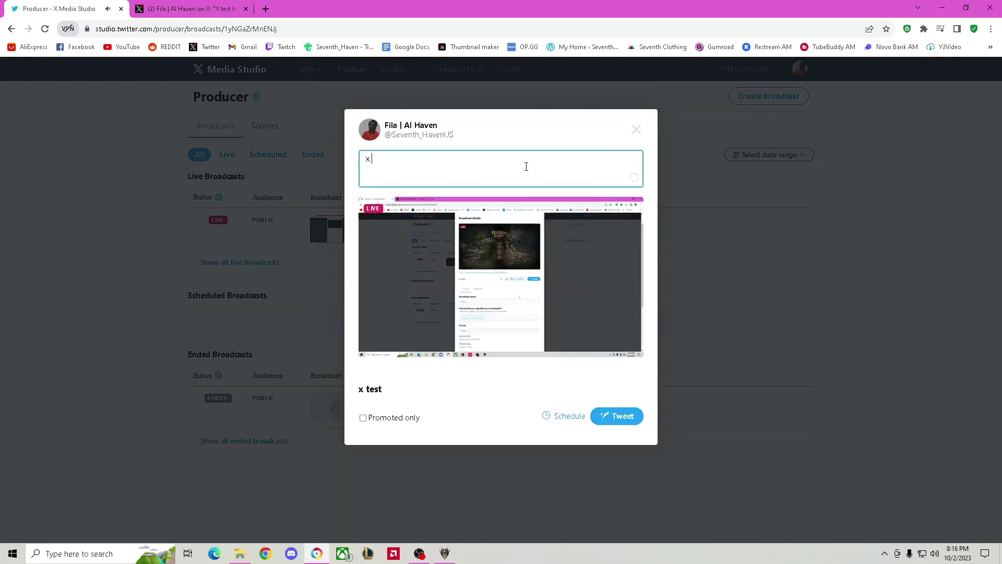
text(test)
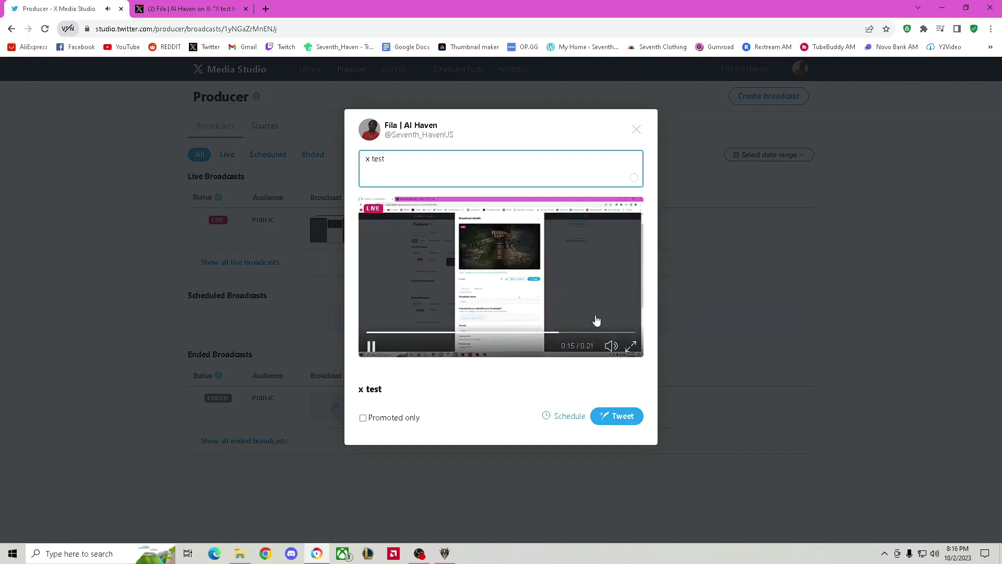
click(607, 421)
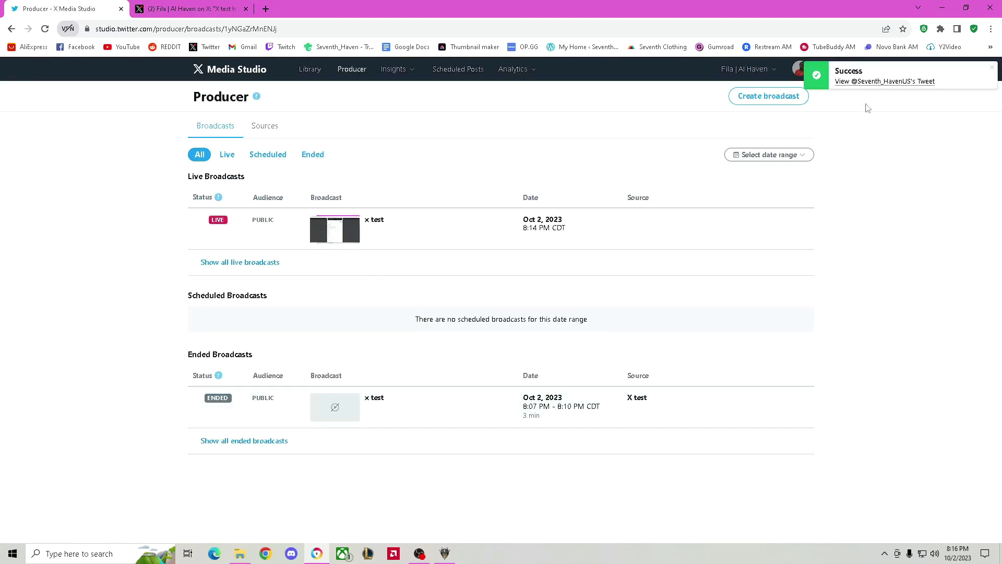
click(445, 554)
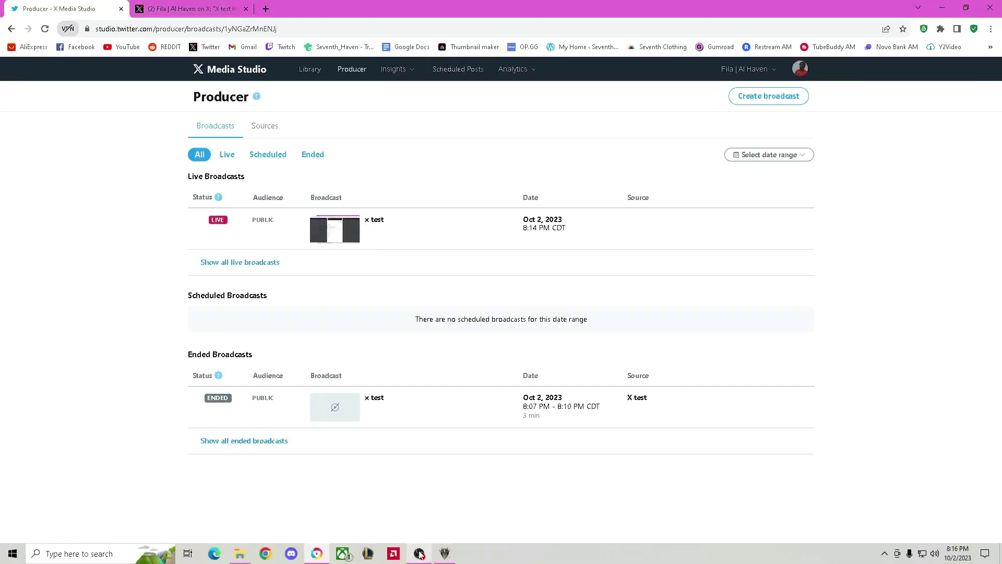
Make the Game Capture source visible in the OBS stream
click(421, 552)
click(273, 484)
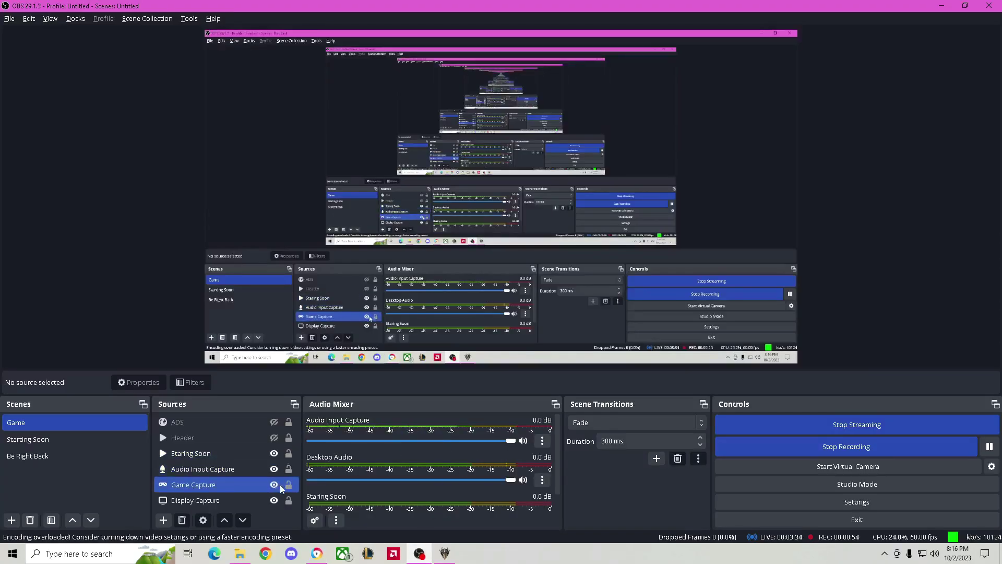
click(317, 553)
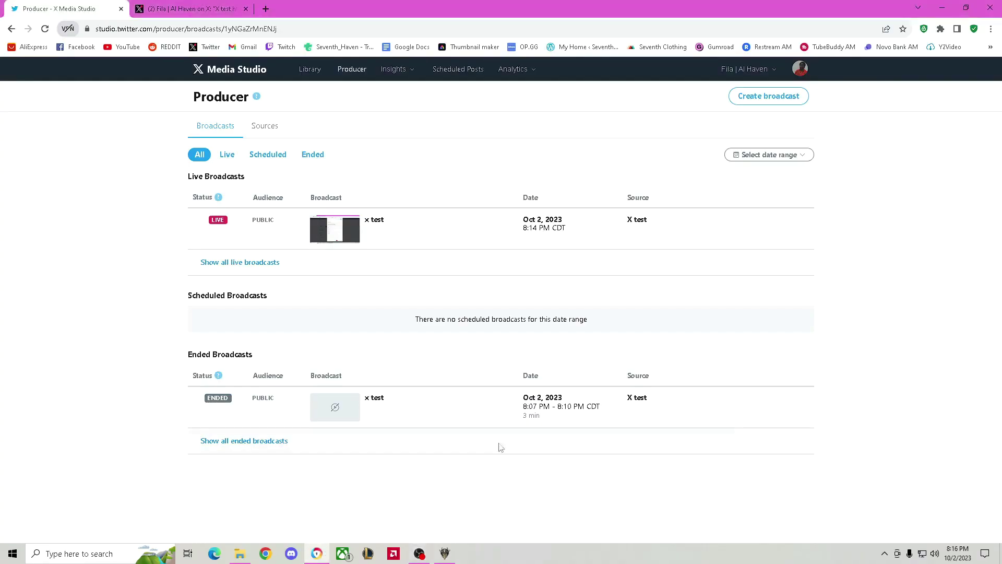
Tweet the live x test broadcast again with no caption and open the posted tweet
mouse_move(601, 235)
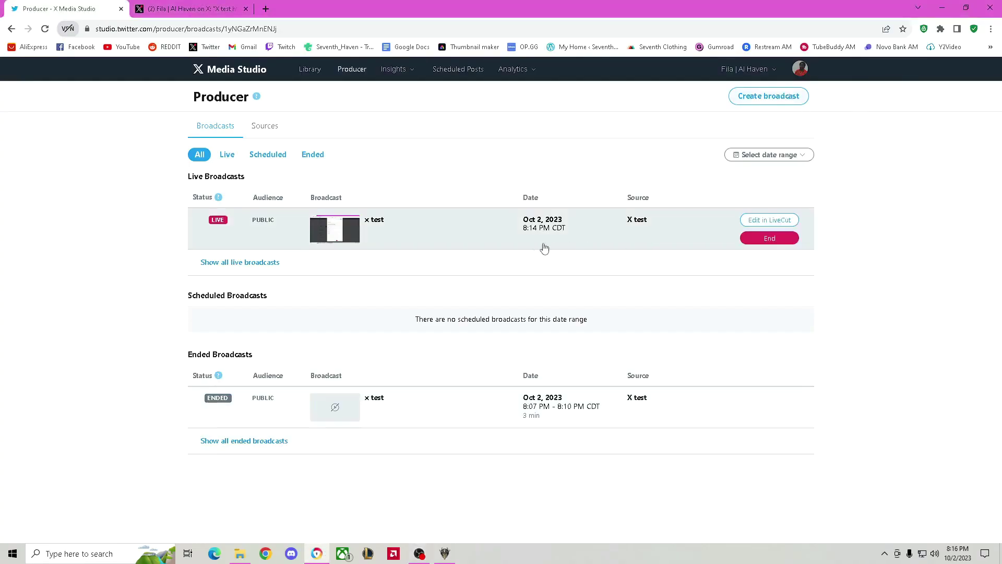
click(693, 230)
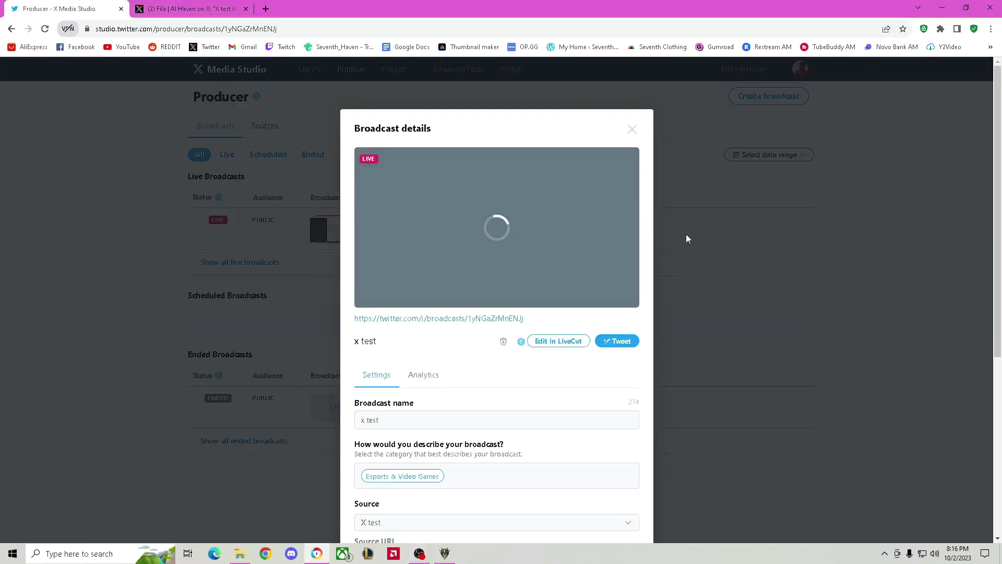
click(616, 342)
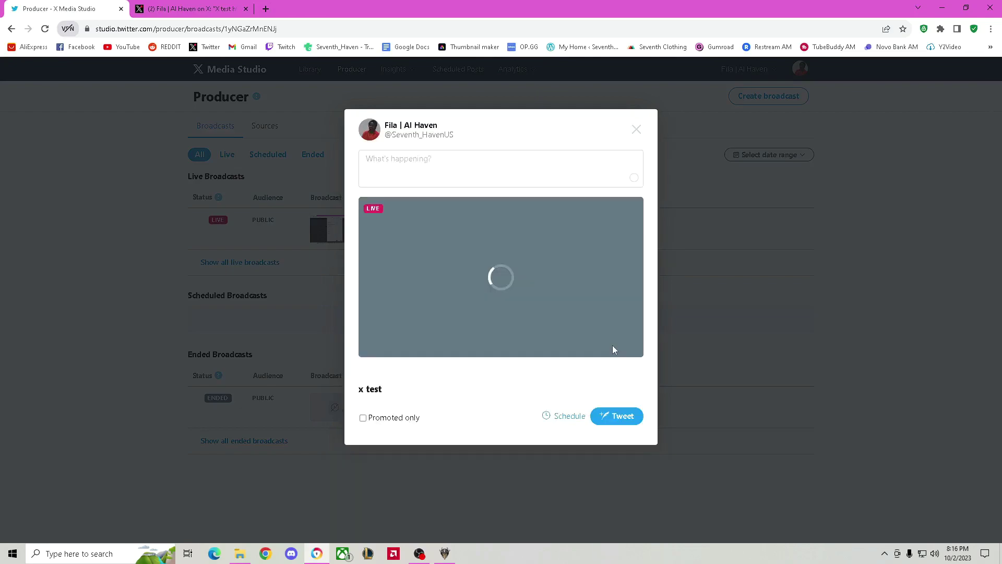
click(610, 416)
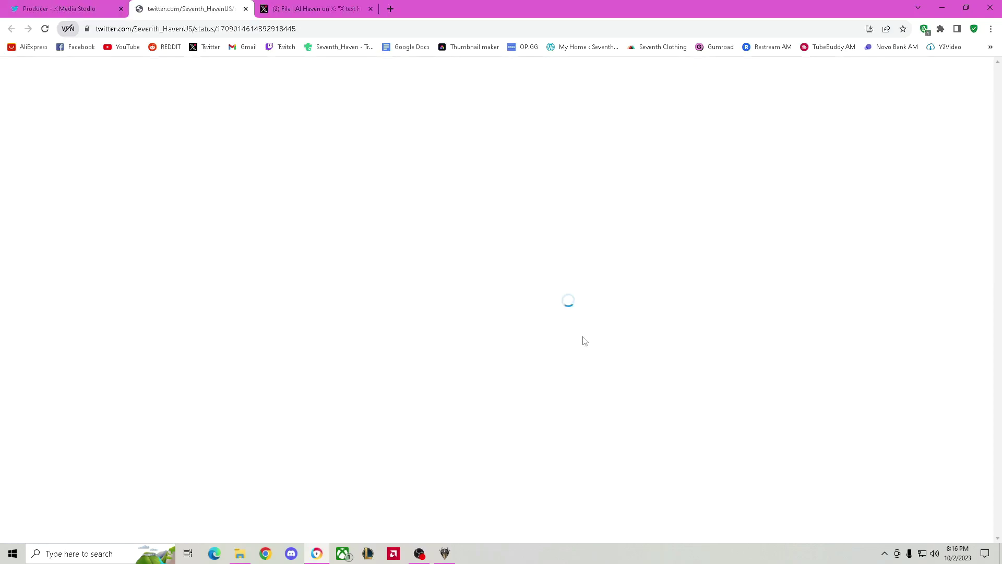